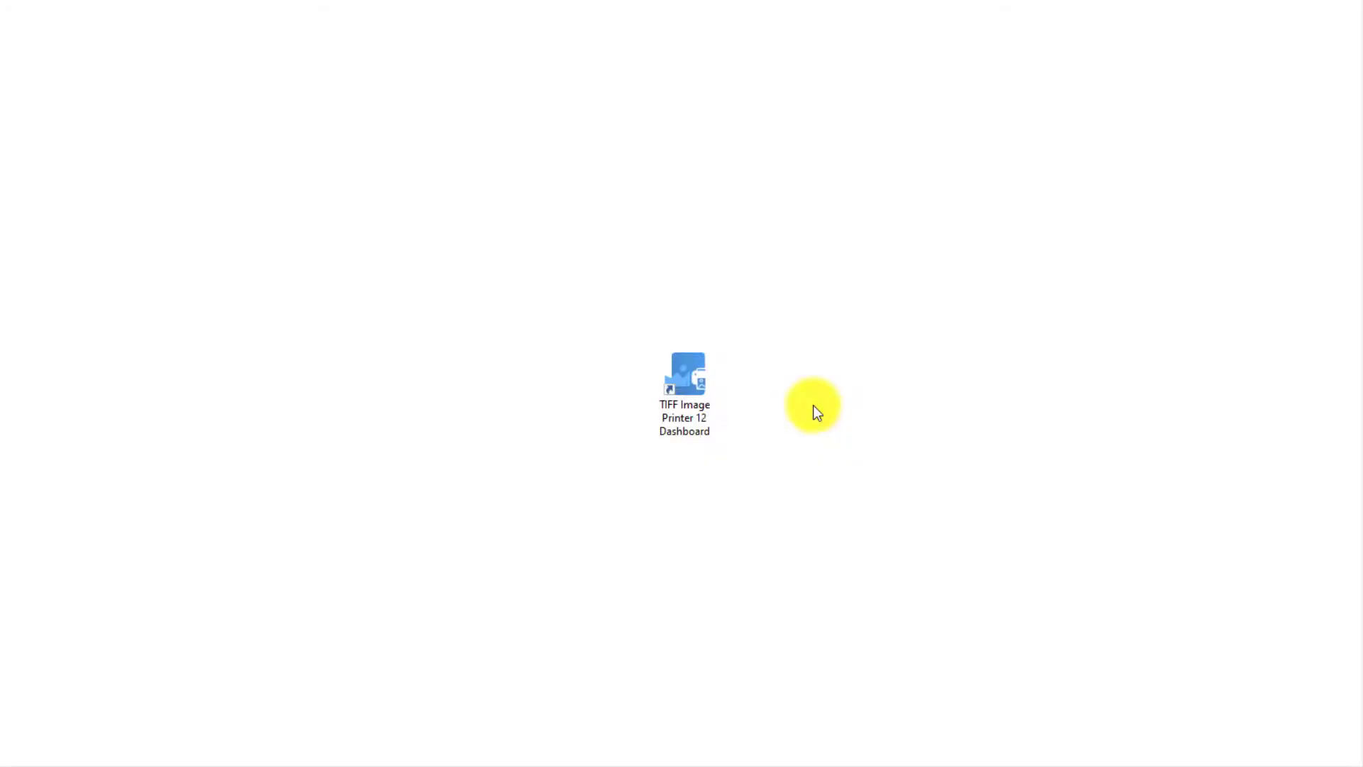
Open the TIFF Image Printer 12 Dashboard and start a new profile in the Profile Manager
{"action": "left_click", "coordinate": [687, 367]}
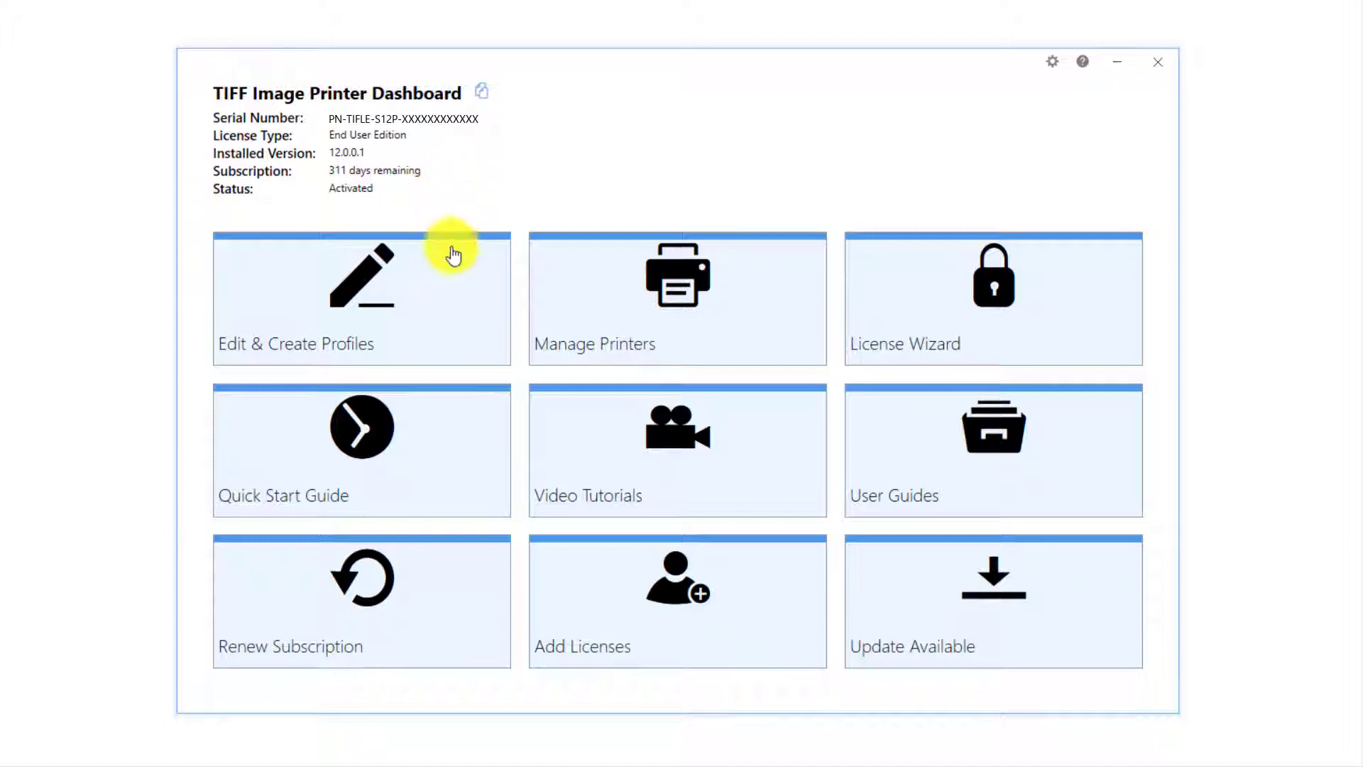
{"action": "left_click", "coordinate": [445, 285]}
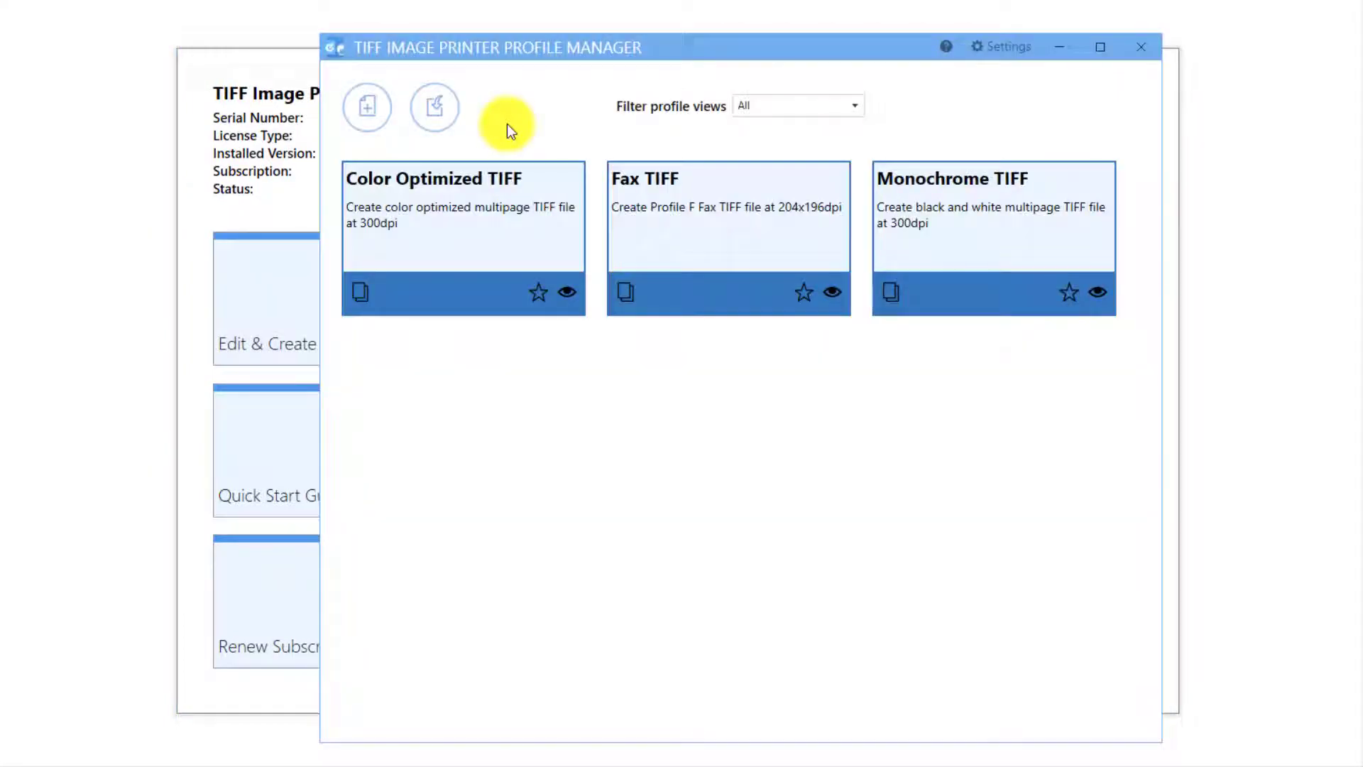
{"action": "left_click", "coordinate": [383, 122]}
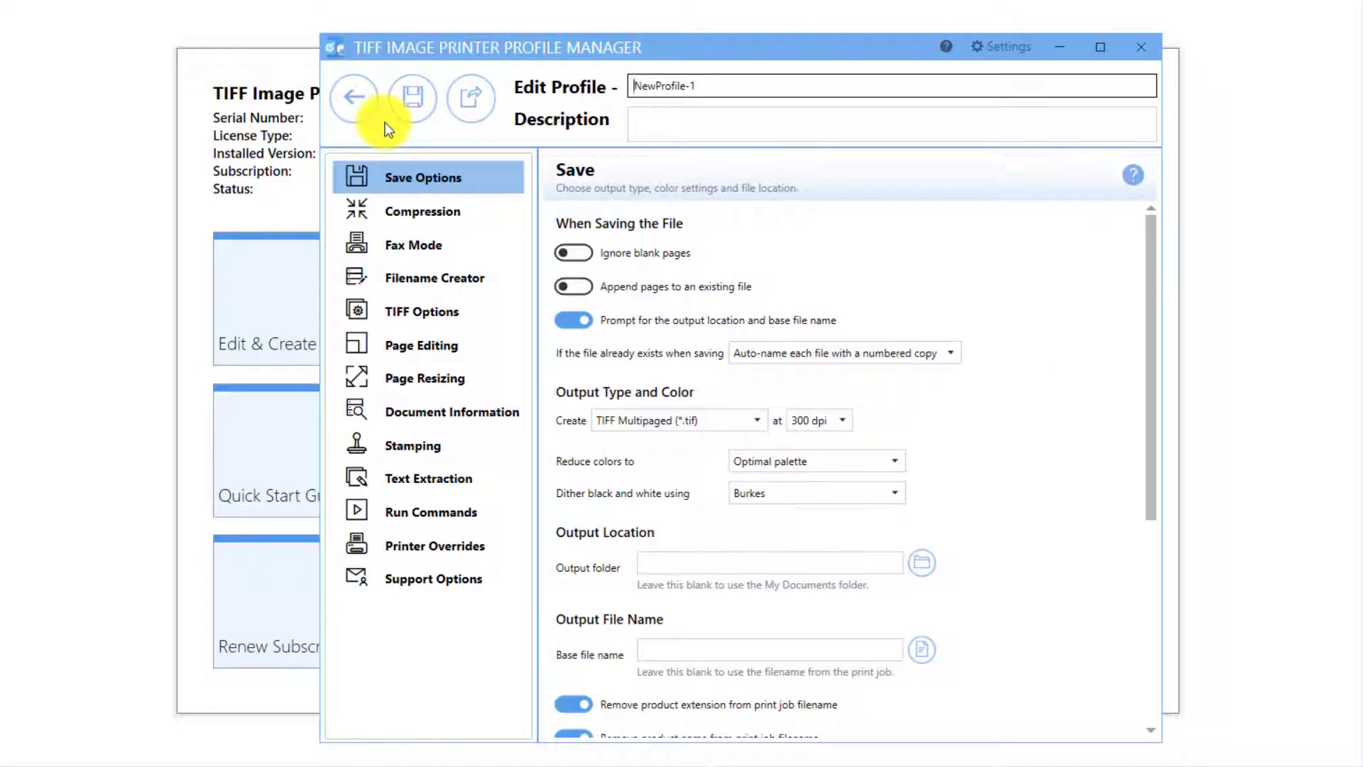
Name the new profile "Serialized TIFF" and give it the description "Create serialized TIFF Images"
{"action": "left_click_drag", "start_coordinate": [715, 85], "coordinate": [632, 87]}
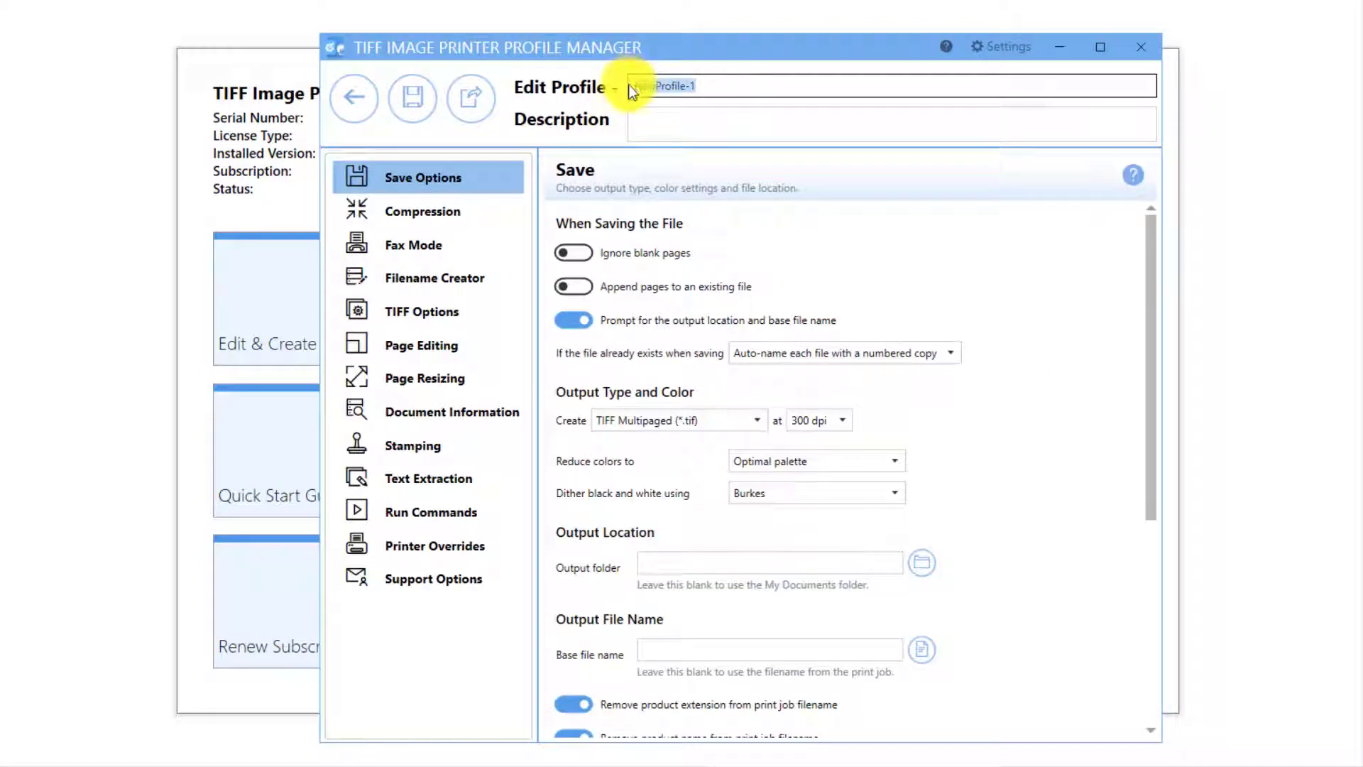
{"action": "key", "text": "BackSpace"}
{"action": "type", "text": "Serialized TIFF"}
{"action": "left_click", "coordinate": [688, 124]}
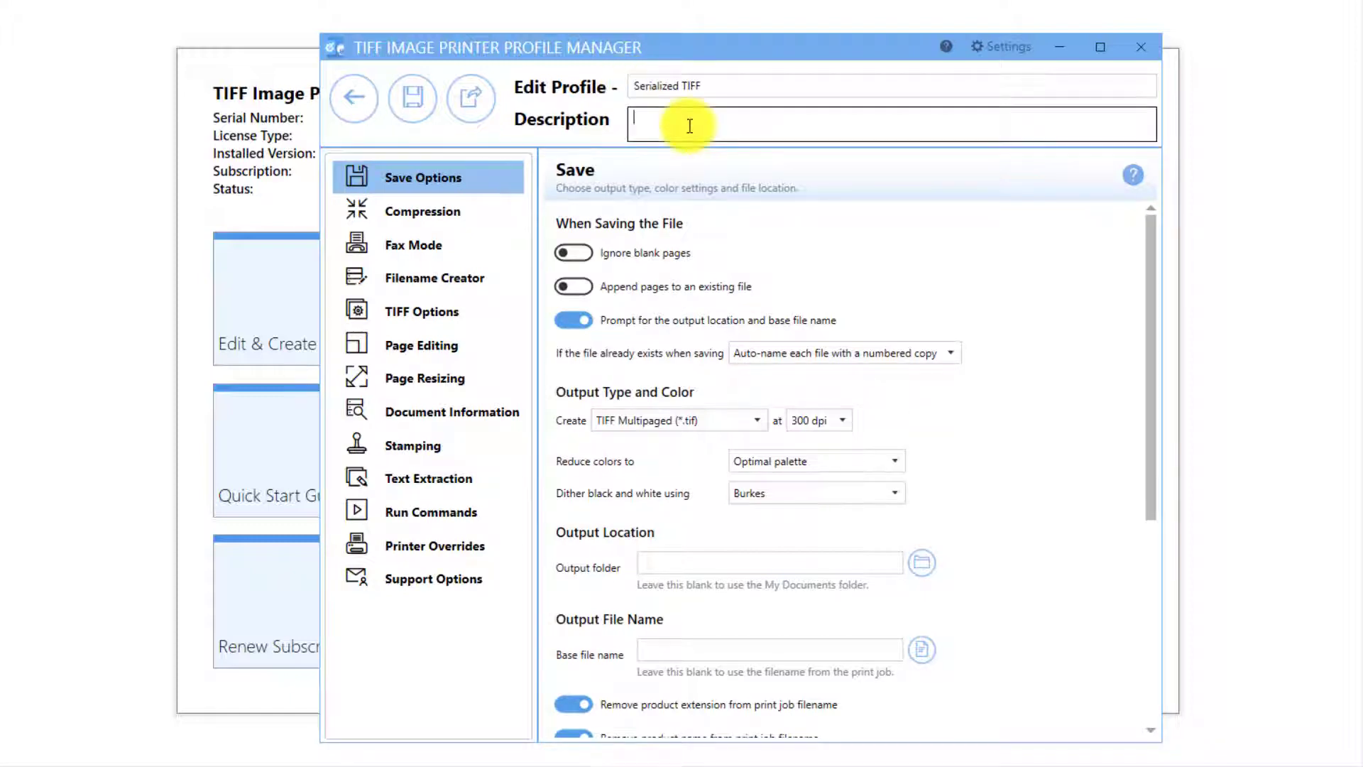
{"action": "type", "text": "Create"}
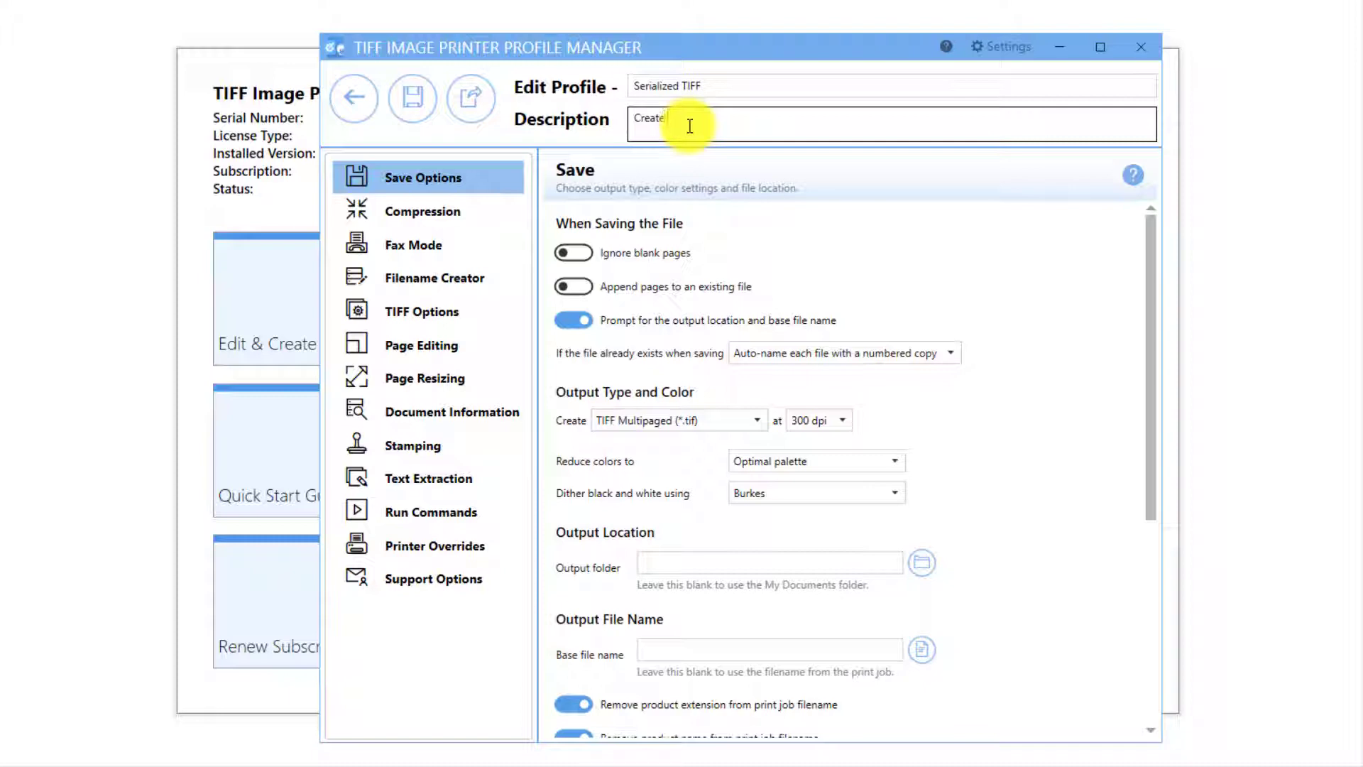
{"action": "type", "text": " serialized TIFF Images"}
Set the profile's output type to TIFF Serialized (*.tif) at 300 dpi, and save the profile before closing the Profile Manager
{"action": "left_click", "coordinate": [752, 419]}
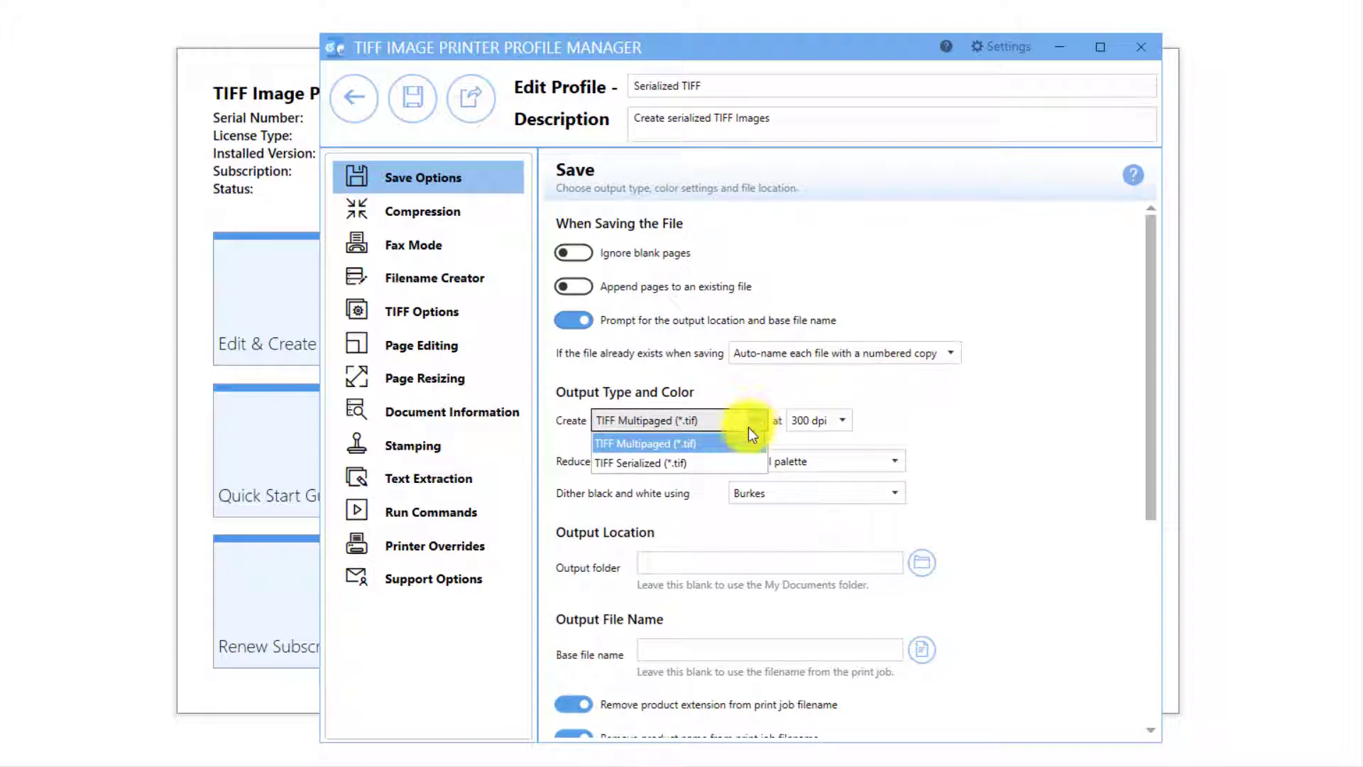
{"action": "left_click", "coordinate": [734, 462]}
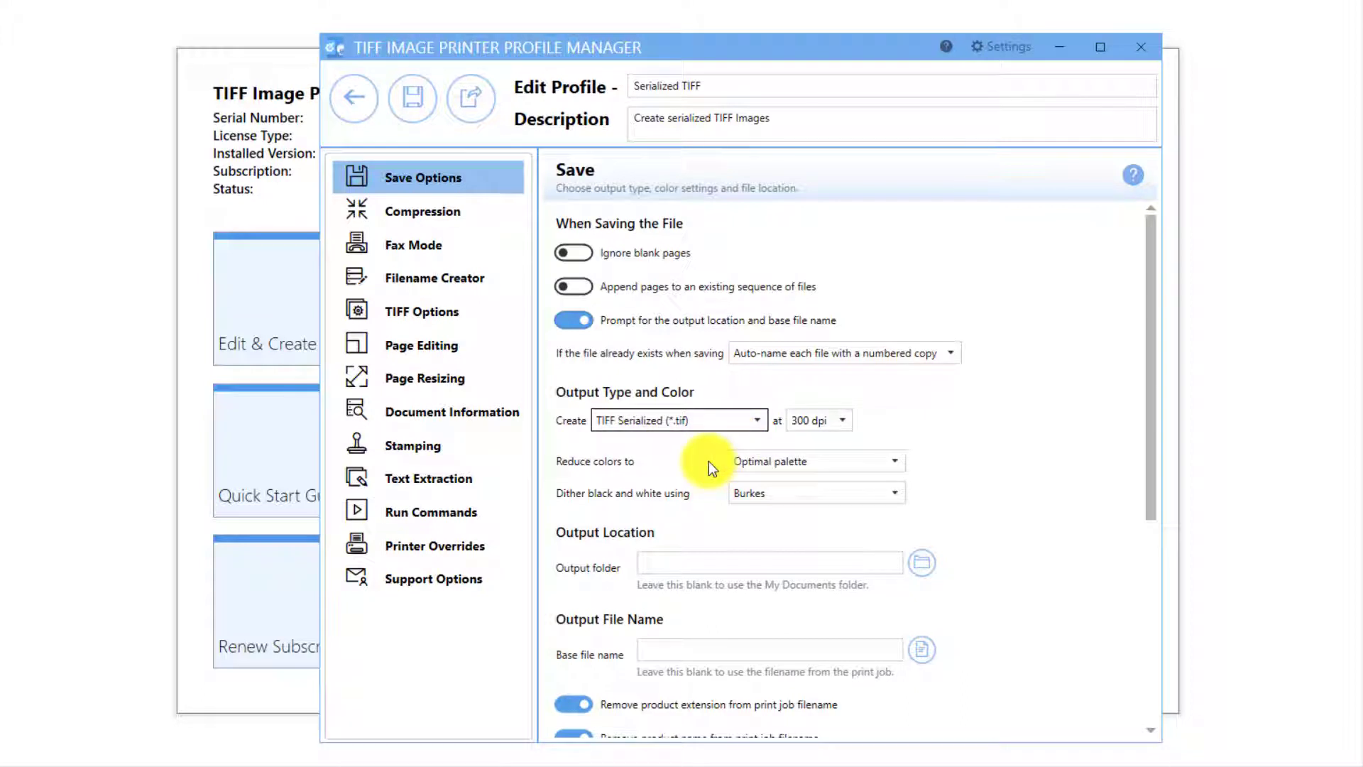
{"action": "left_click", "coordinate": [804, 422]}
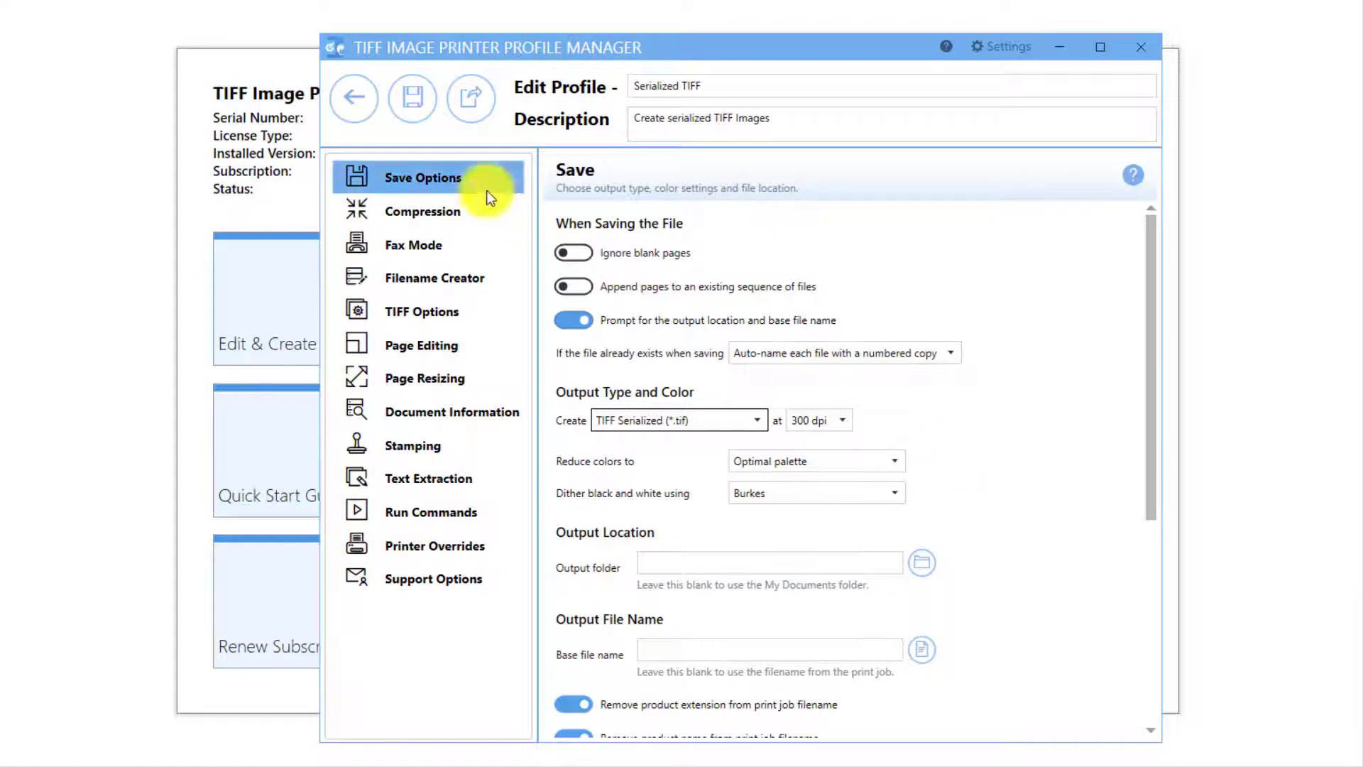
{"action": "left_click", "coordinate": [412, 120]}
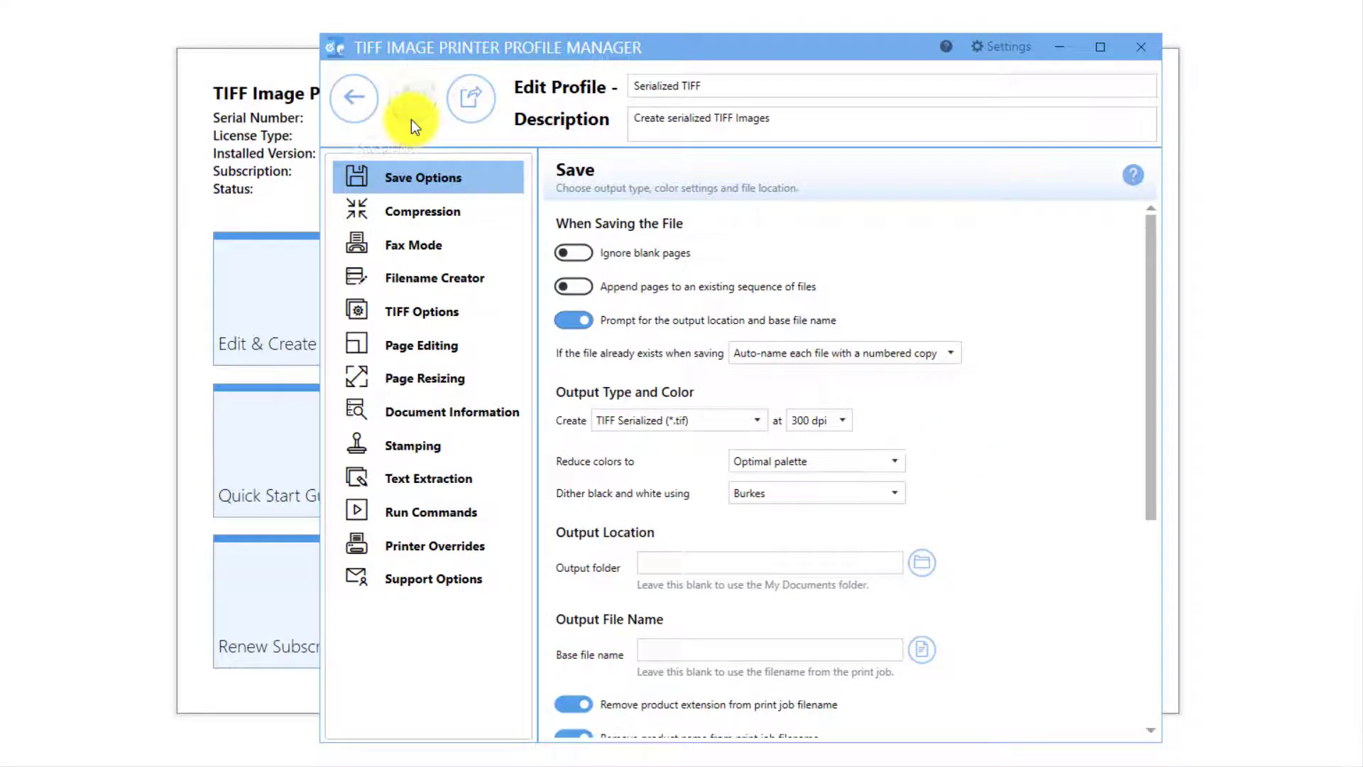
{"action": "left_click", "coordinate": [368, 114]}
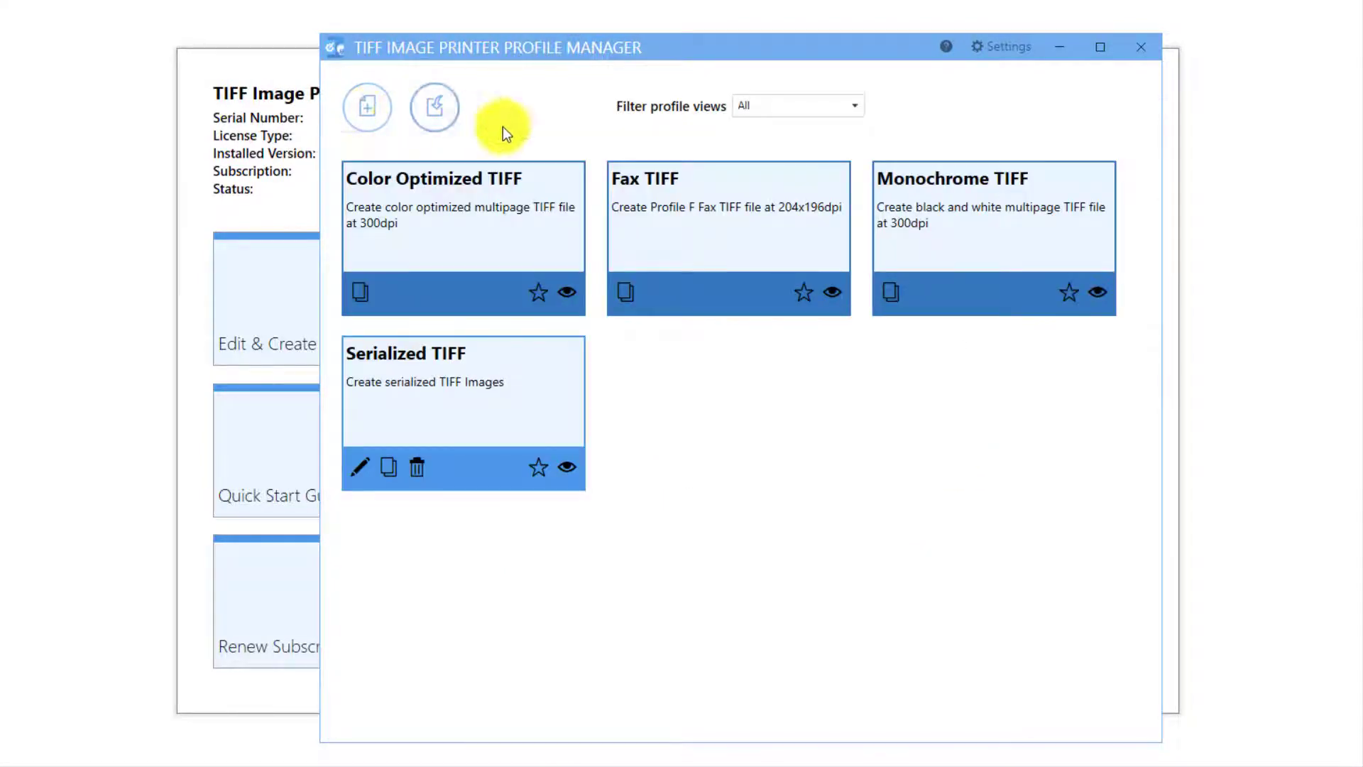
{"action": "left_click", "coordinate": [1144, 53]}
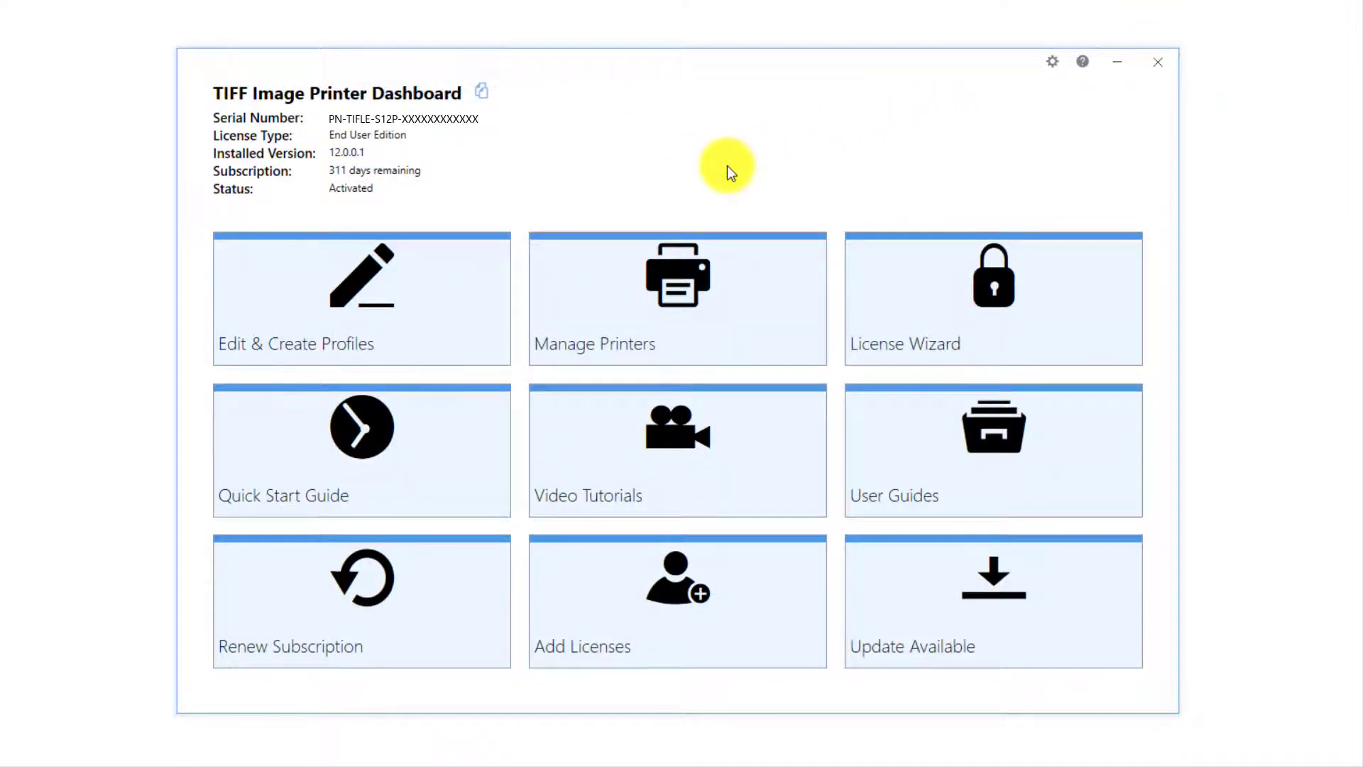
Assign the Serialized TIFF profile to TIFF Image Printer 12, save the printer setting and close the dashboard
{"action": "left_click", "coordinate": [754, 261]}
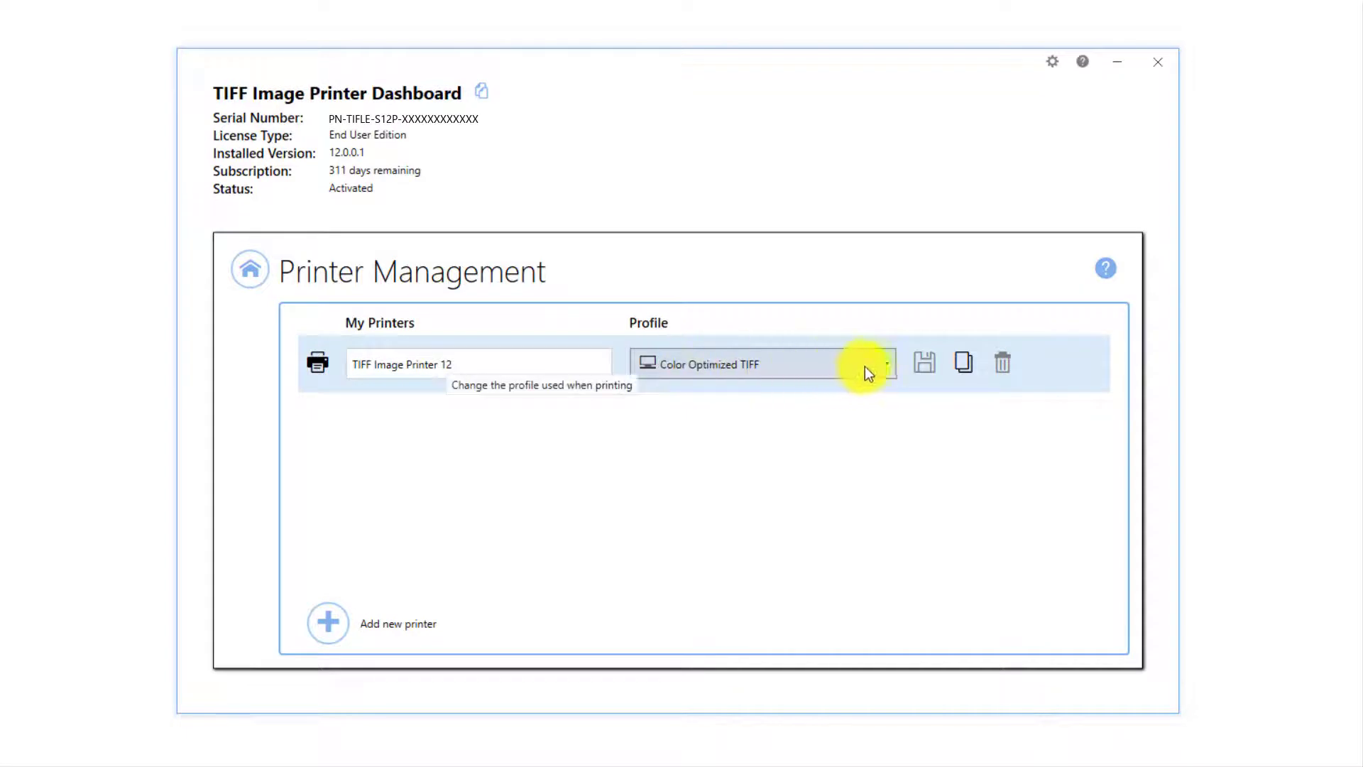
{"action": "left_click", "coordinate": [885, 364]}
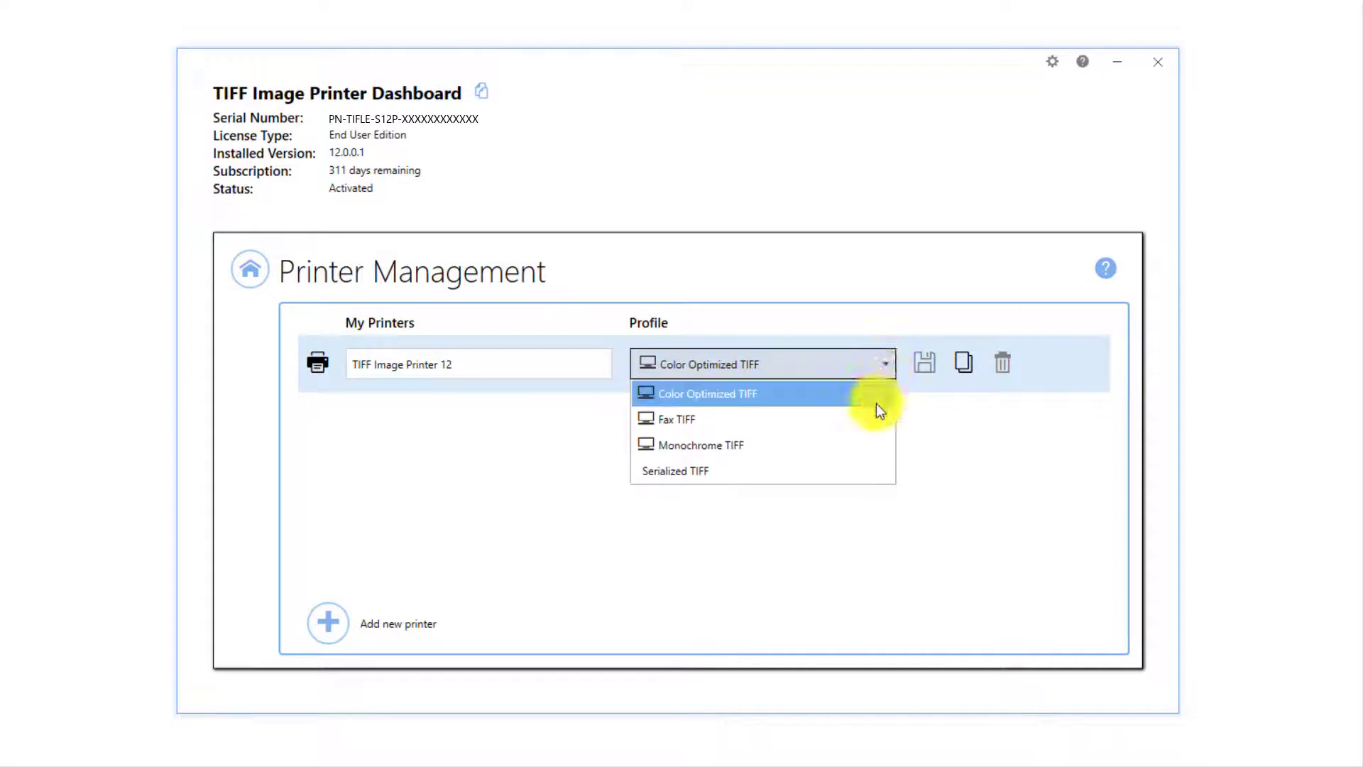
{"action": "left_click", "coordinate": [876, 471]}
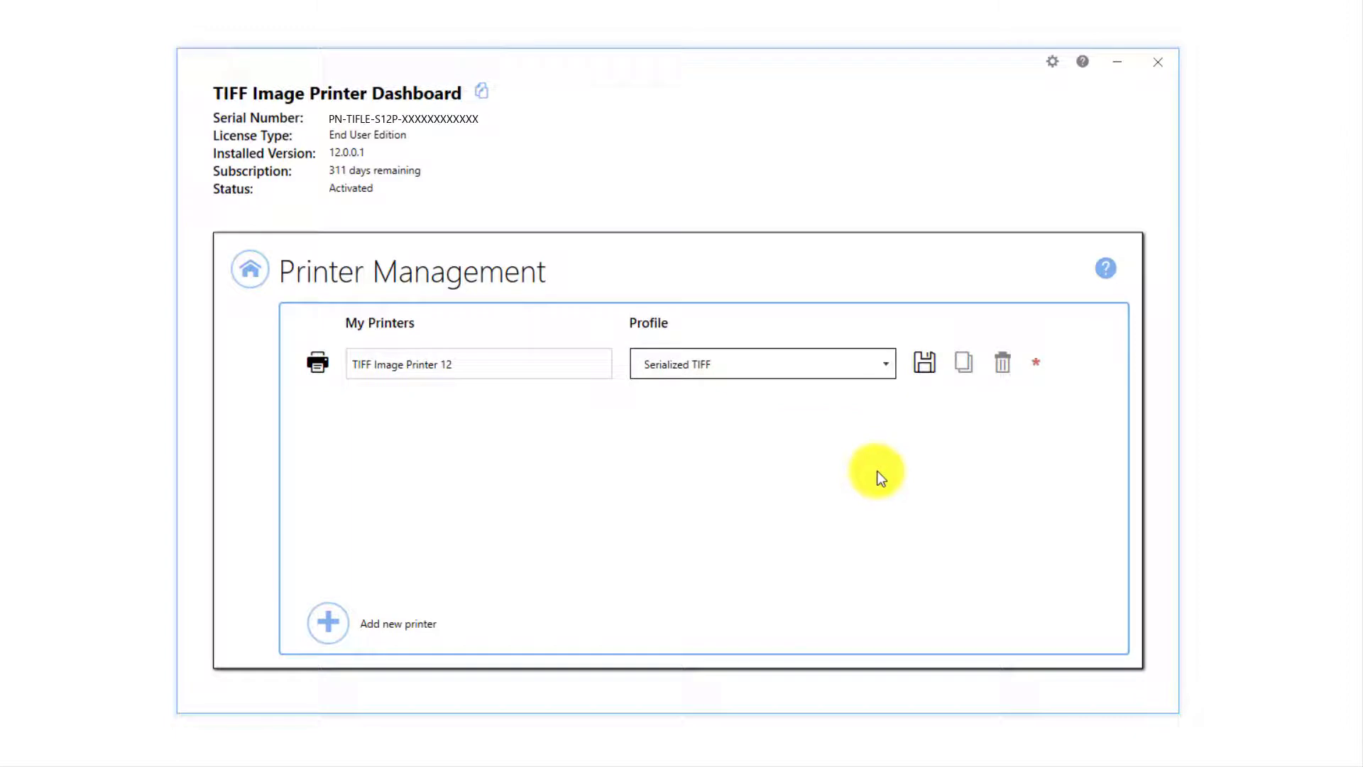
{"action": "left_click", "coordinate": [929, 369]}
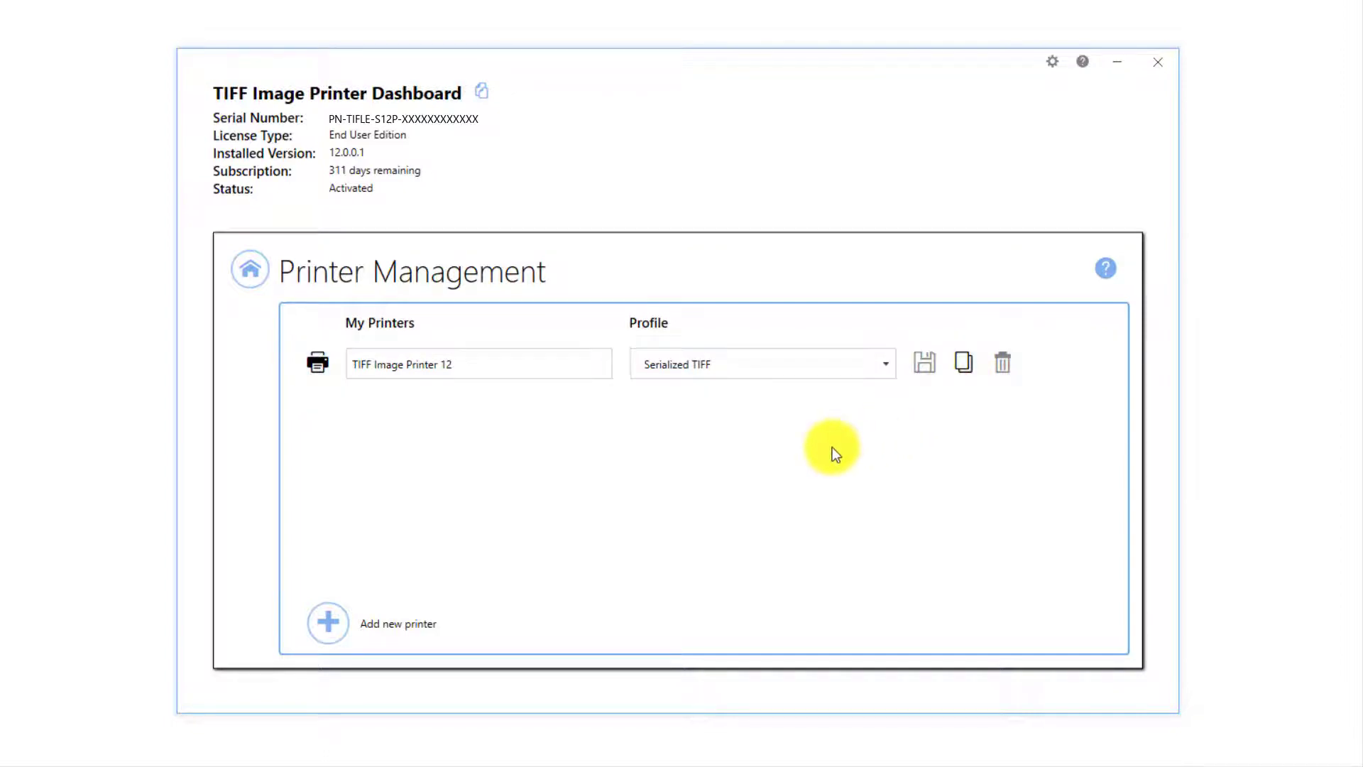
{"action": "left_click", "coordinate": [249, 287]}
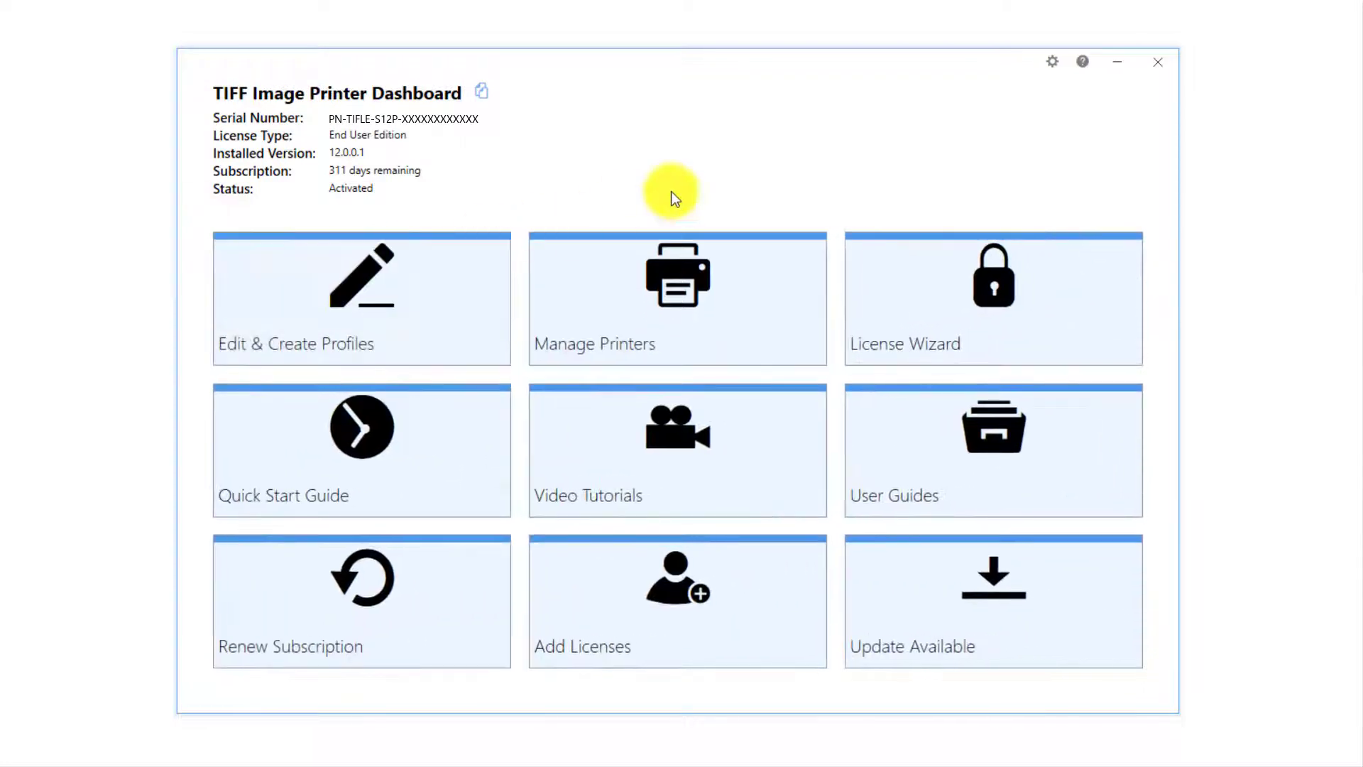
{"action": "left_click", "coordinate": [1150, 69]}
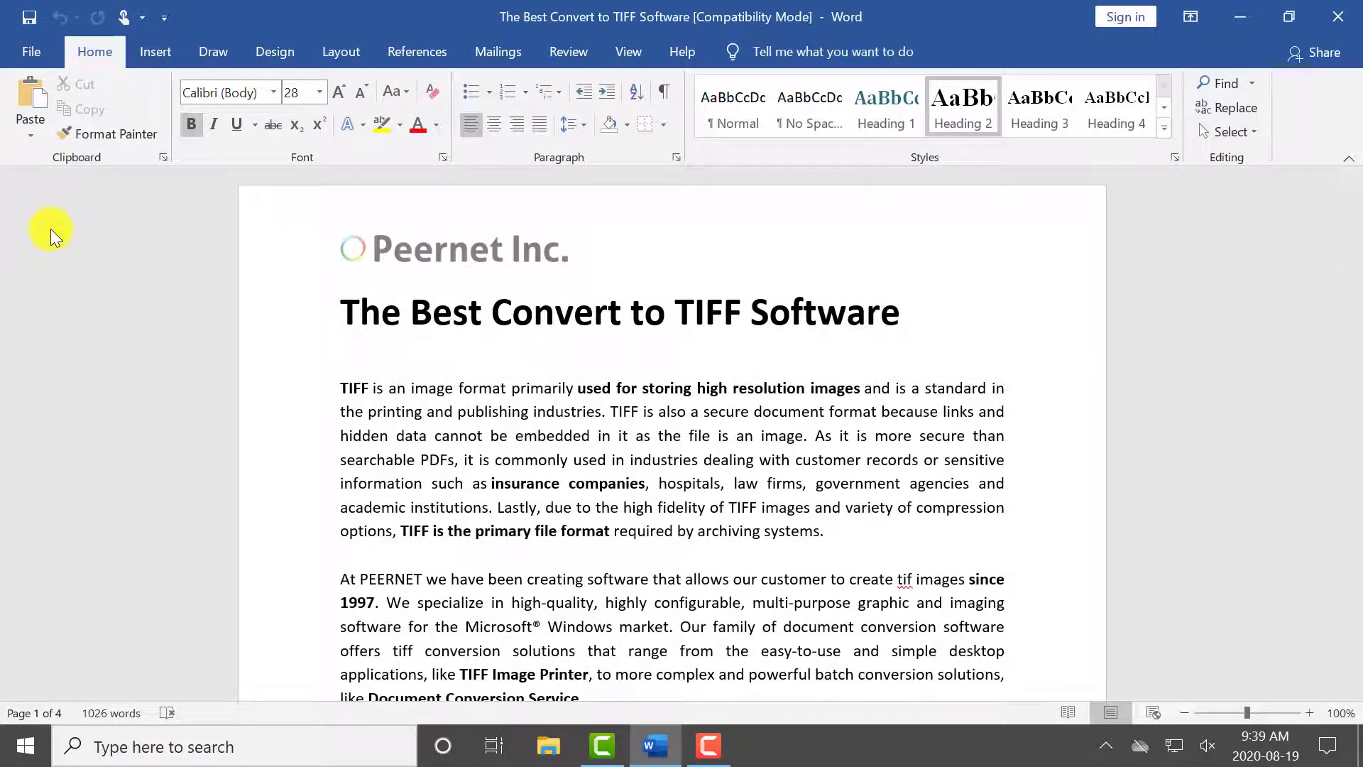
In Word, print the document to TIFF Image Printer 12, saving it as "The Best Convert to TIFF Software" in C:\Documents
{"action": "left_click", "coordinate": [46, 57]}
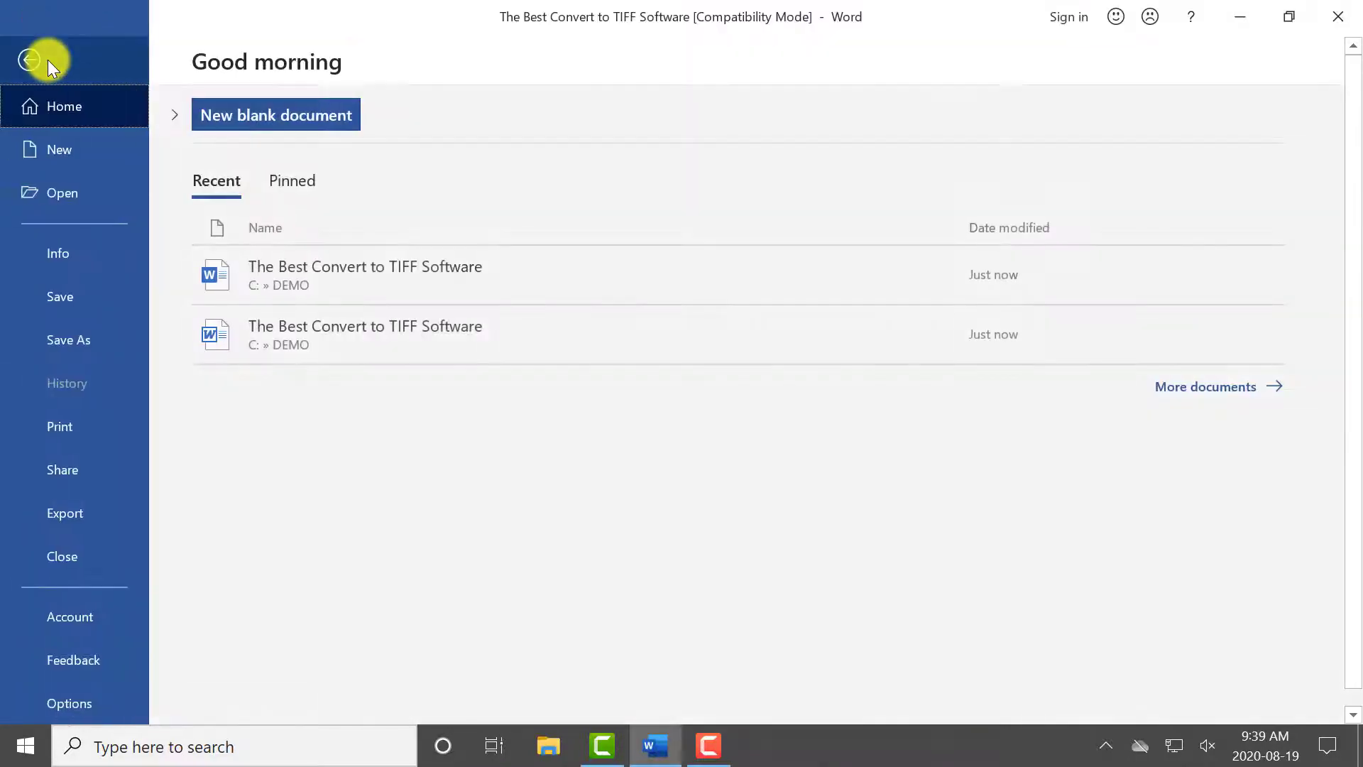
{"action": "left_click", "coordinate": [105, 426]}
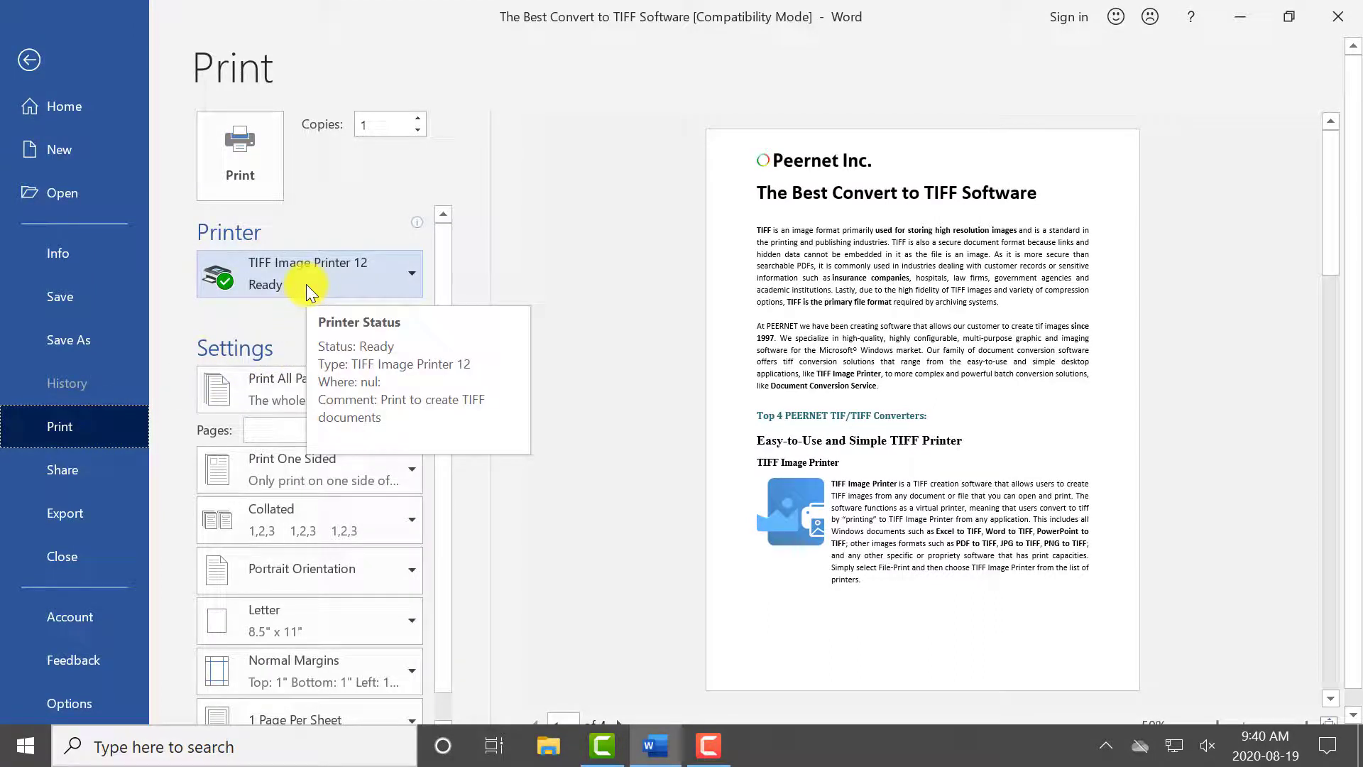
{"action": "left_click", "coordinate": [268, 183]}
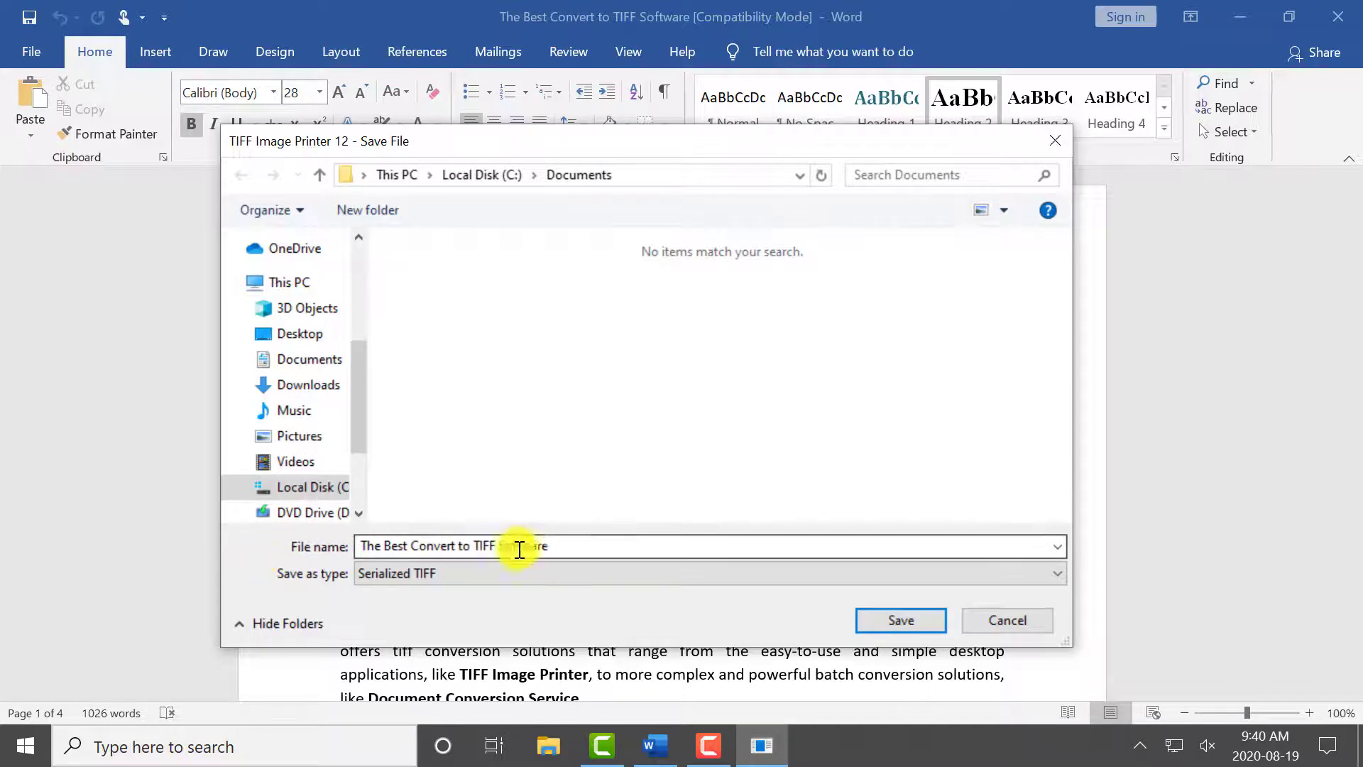
{"action": "left_click", "coordinate": [566, 545]}
{"action": "key", "text": "ctrl+c"}
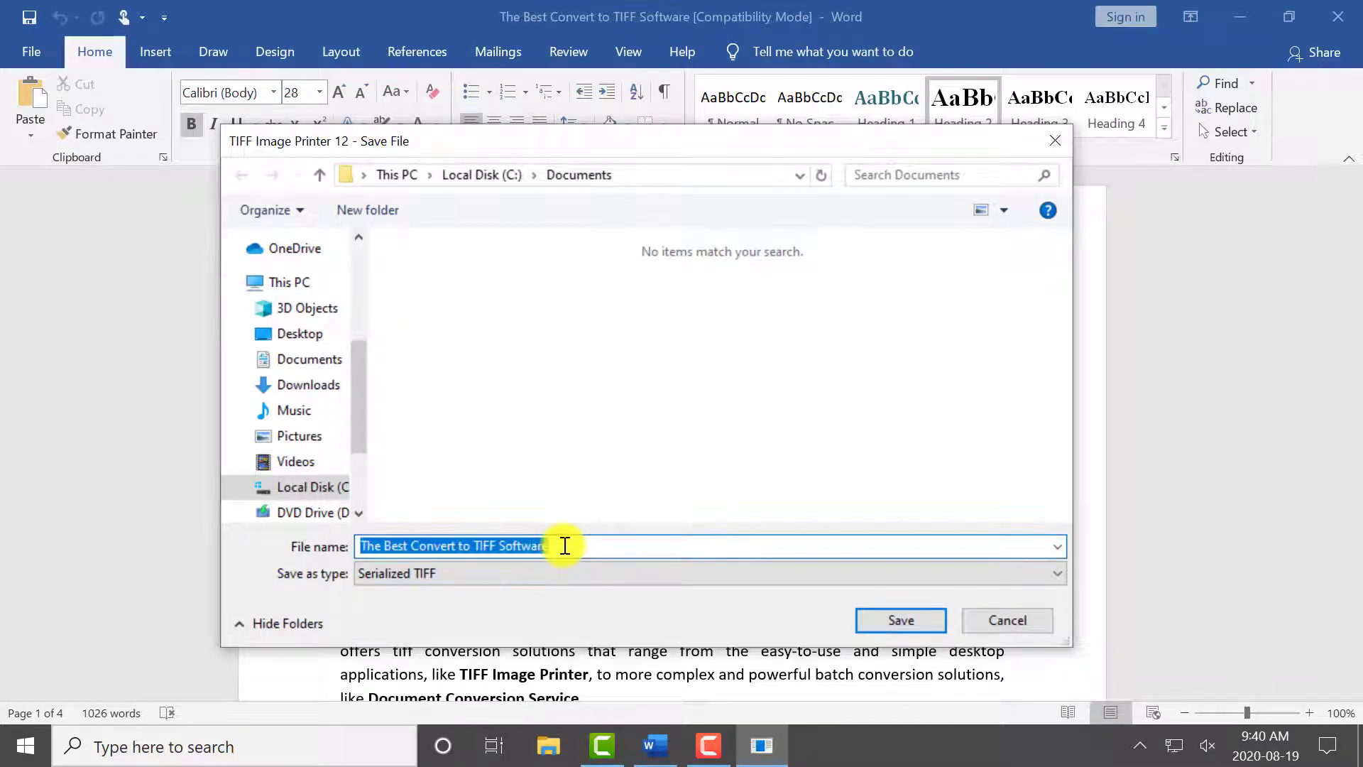
{"action": "left_click", "coordinate": [642, 173]}
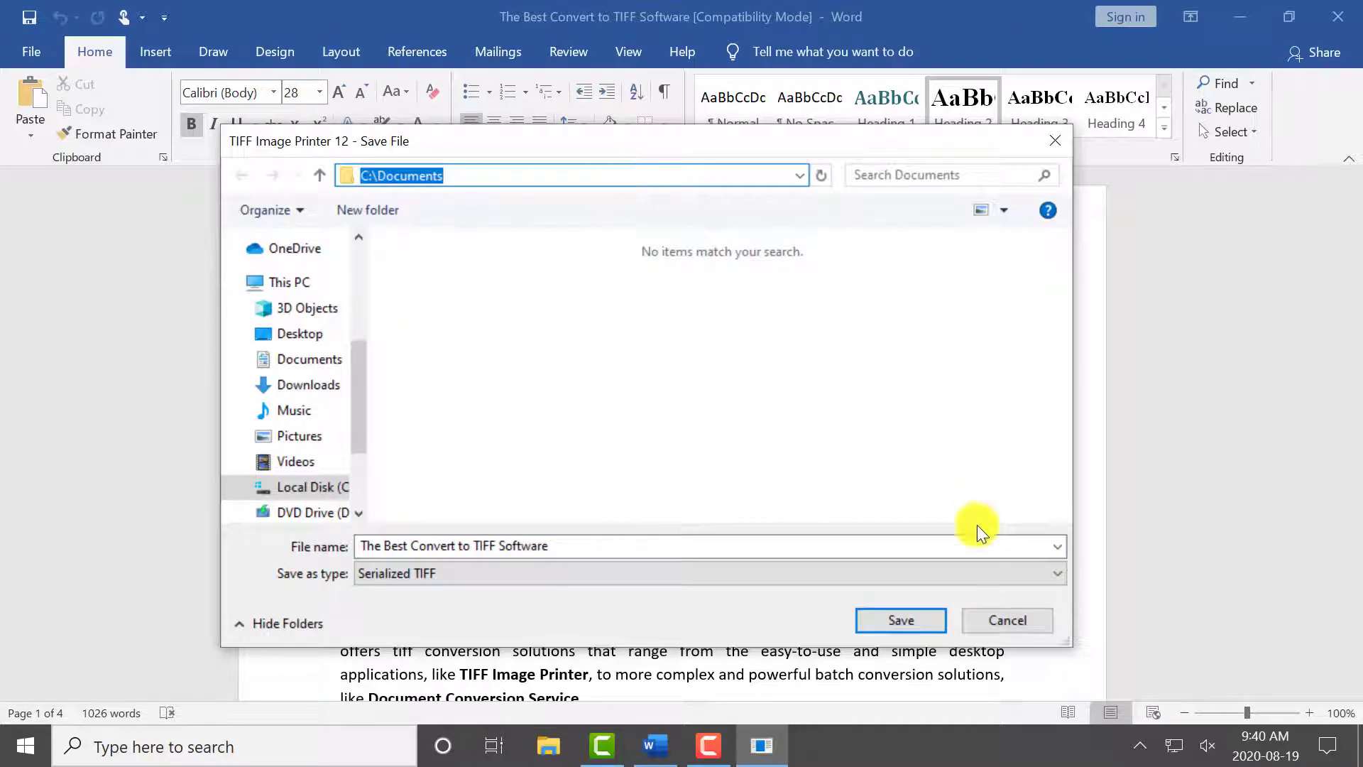
{"action": "left_click", "coordinate": [929, 625]}
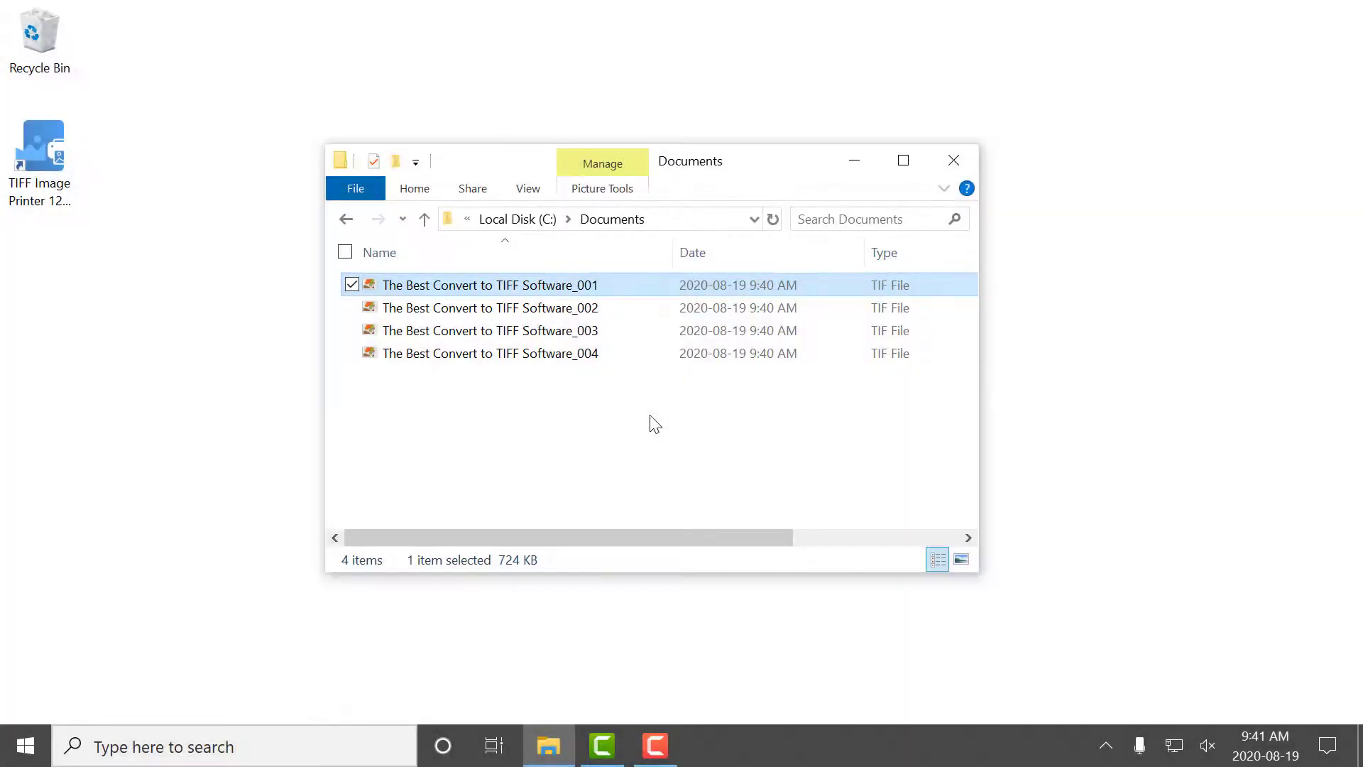
Open The Best Convert to TIFF Software_001 from the Documents folder and page through the serialized TIFF images
{"action": "double_click", "coordinate": [585, 293]}
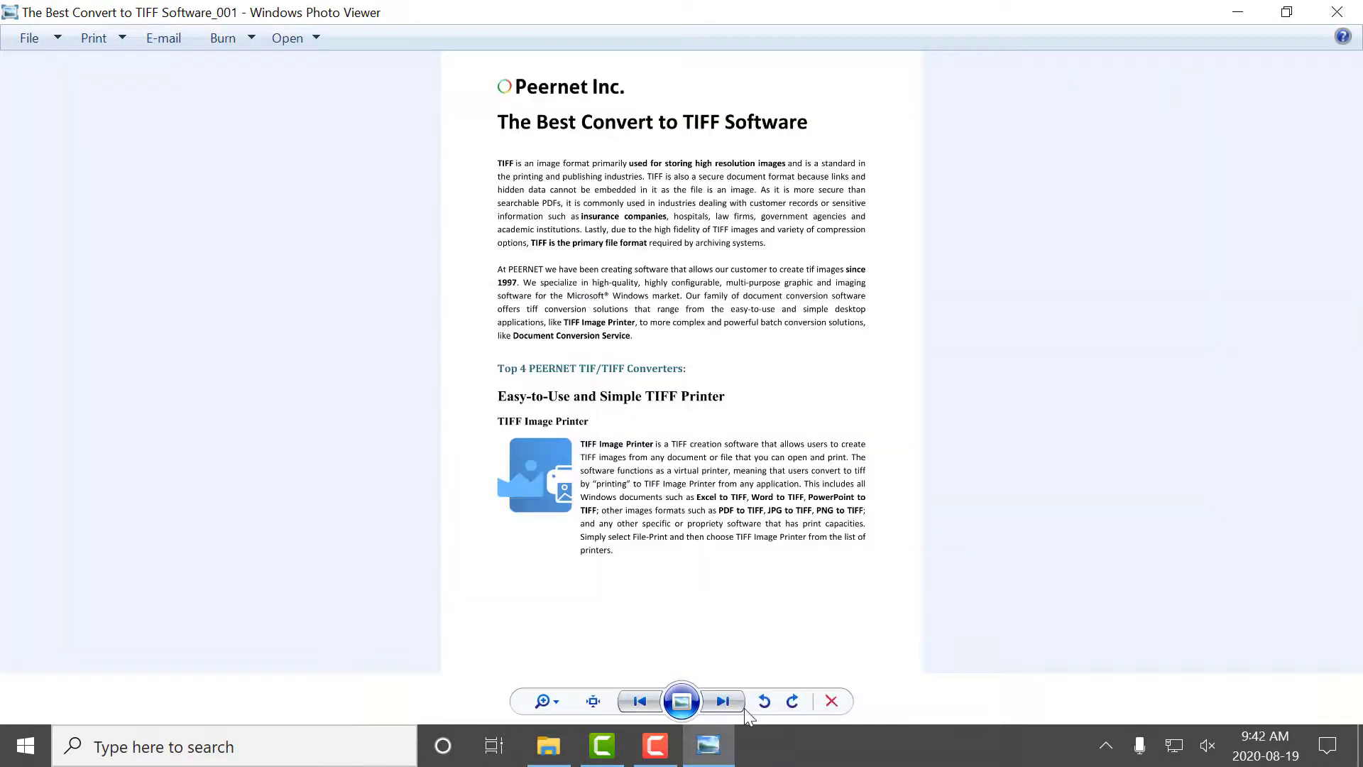
{"action": "left_click", "coordinate": [737, 704]}
{"action": "left_click", "coordinate": [737, 704]}
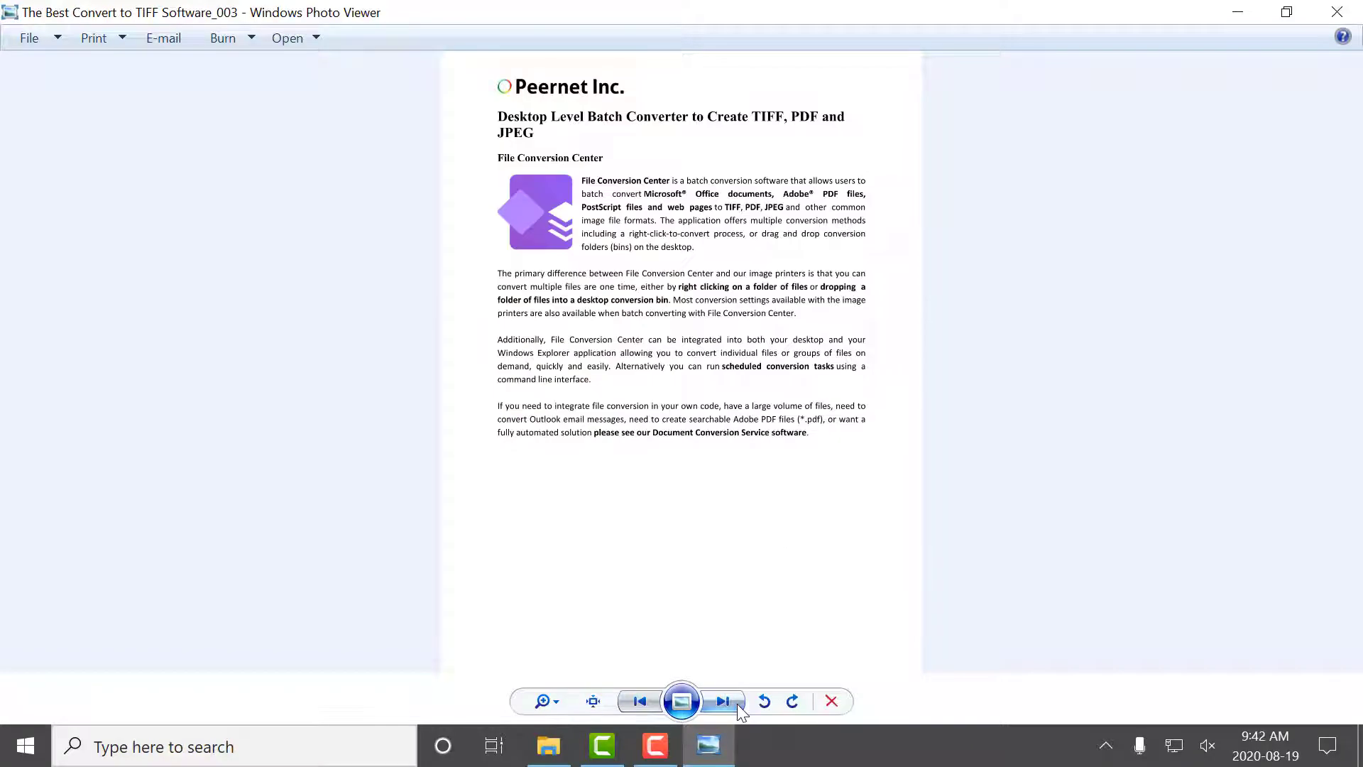
{"action": "left_click", "coordinate": [737, 705]}
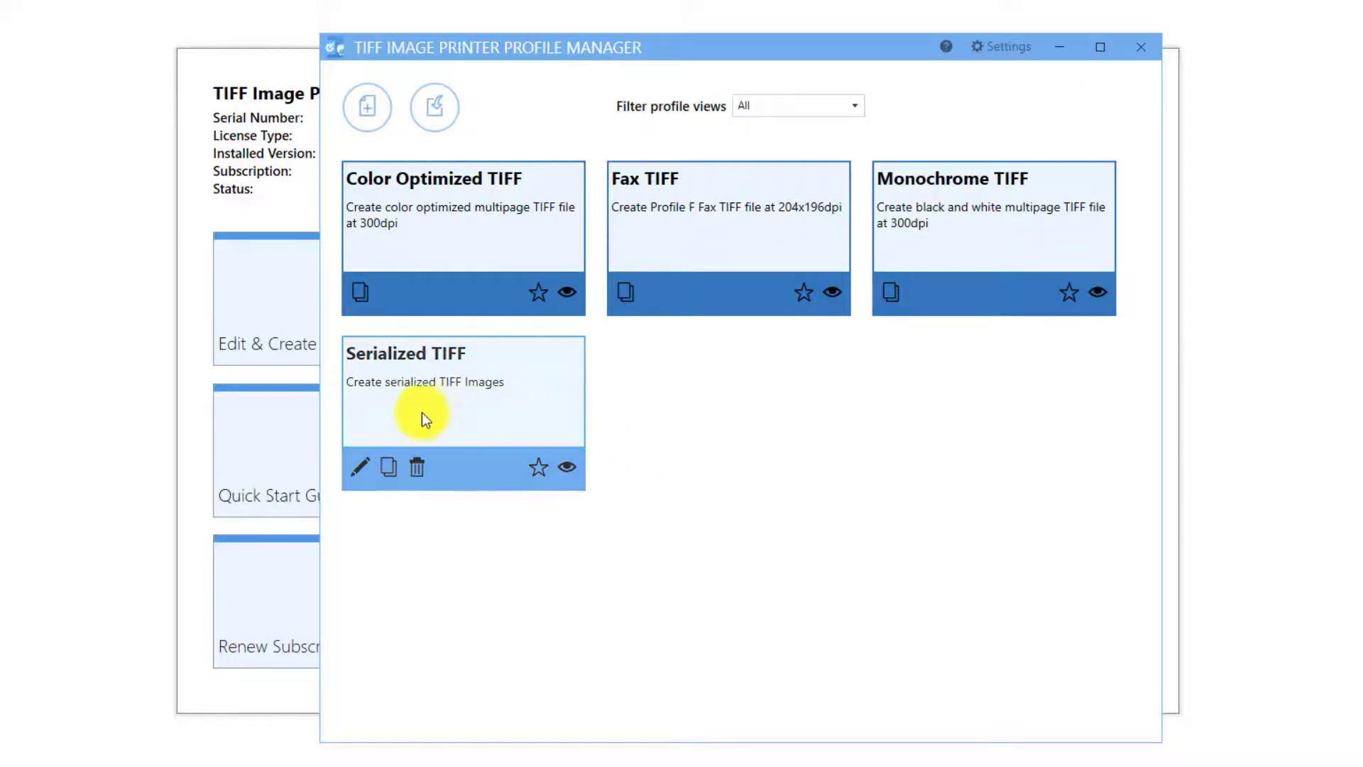
Edit the Serialized TIFF profile to append pages to an existing file sequence, with output folder C:\Documents and the copied base file name
{"action": "left_click", "coordinate": [359, 468]}
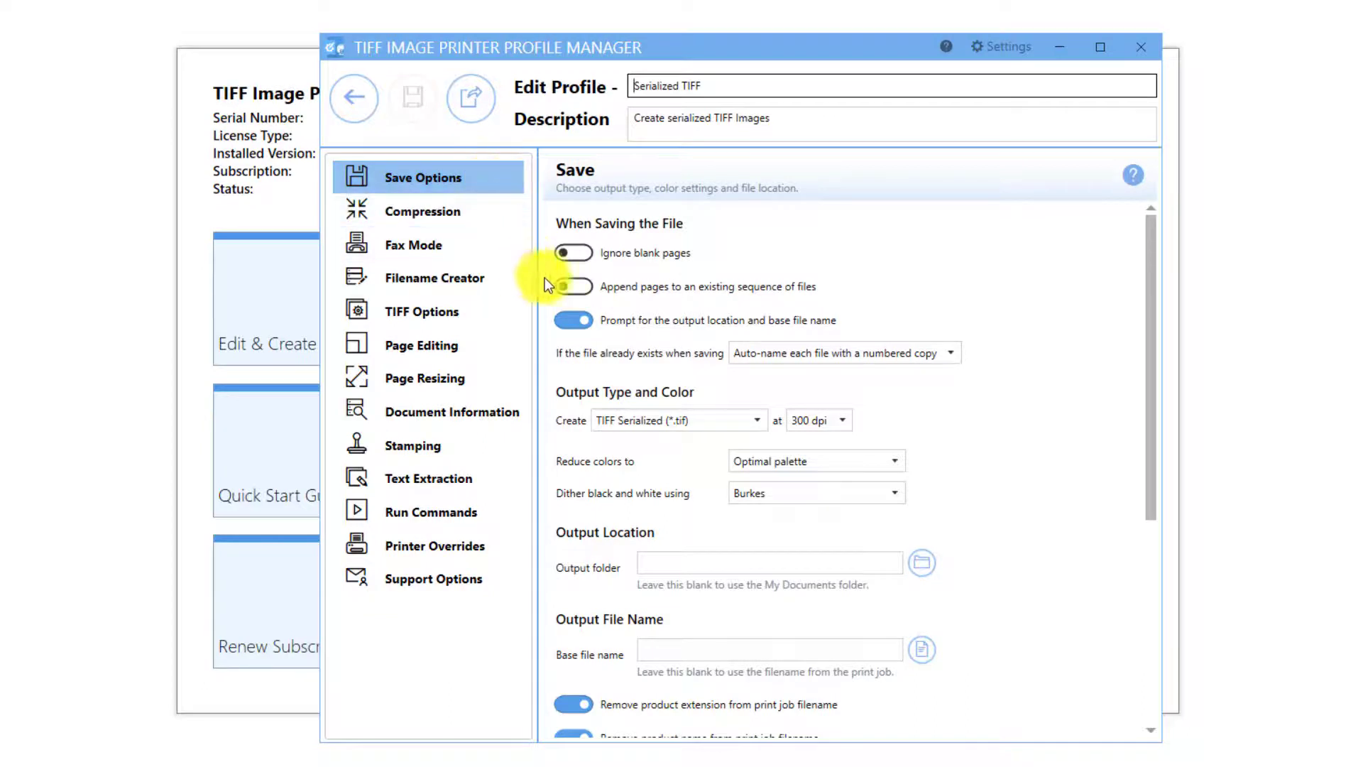
{"action": "left_click", "coordinate": [571, 286]}
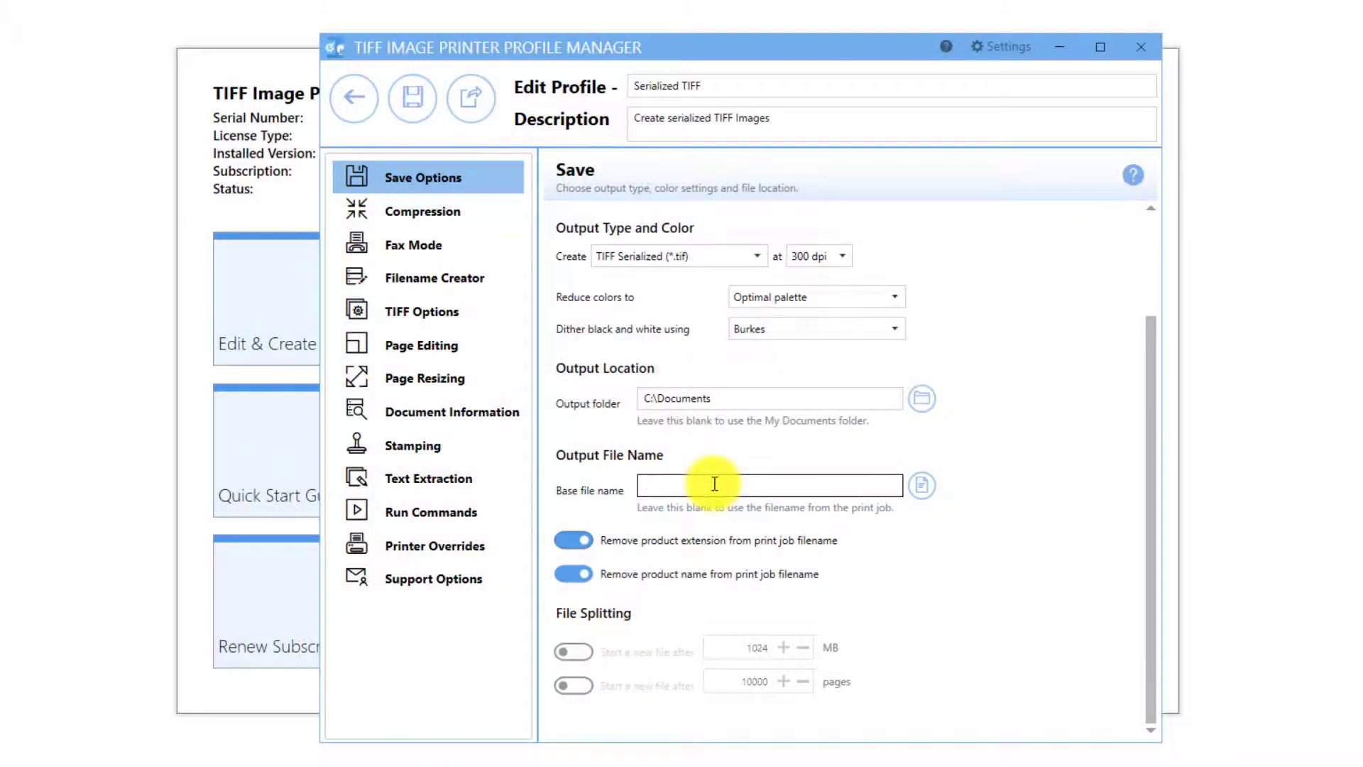
{"action": "key", "text": "ctrl+v"}
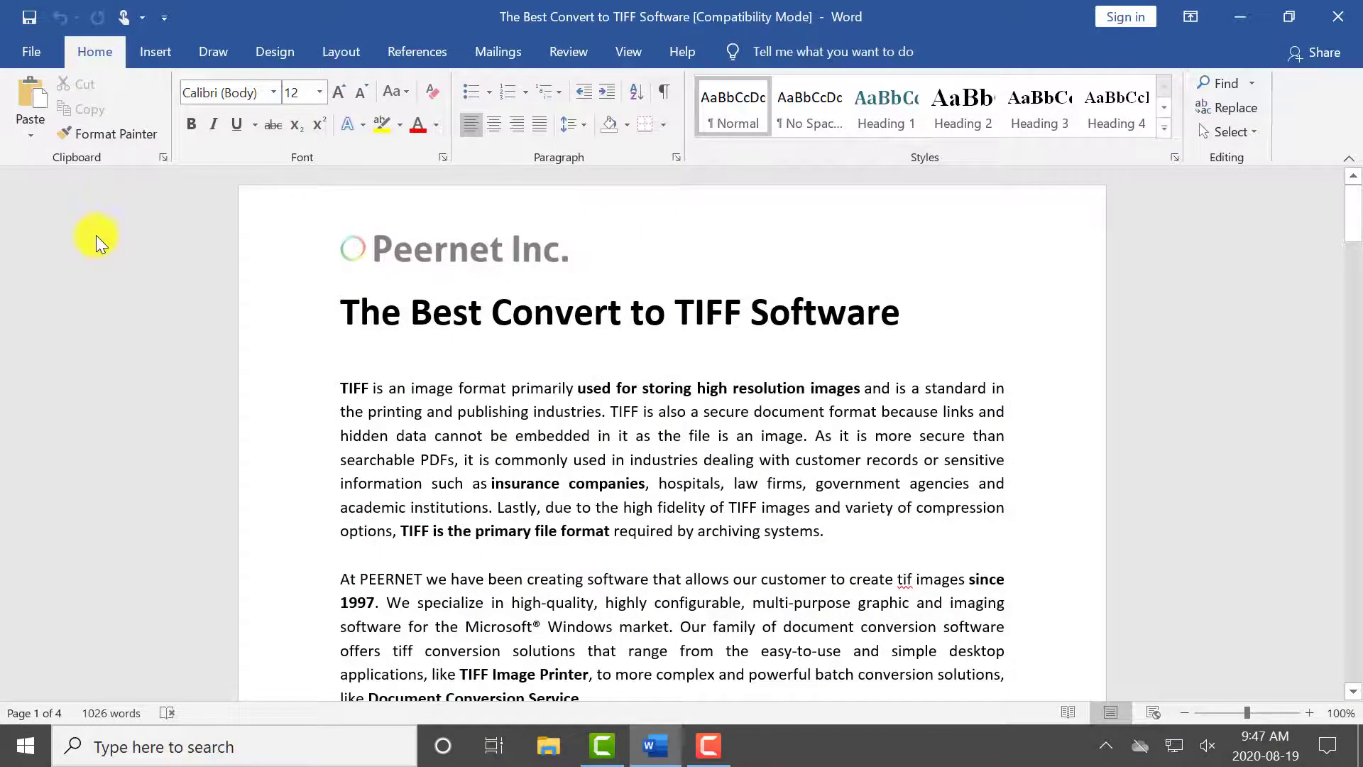
Print the Word document again to TIFF Image Printer 12, using the file name "The Best Convert to TIFF Software" in C:\Documents
{"action": "left_click", "coordinate": [53, 57]}
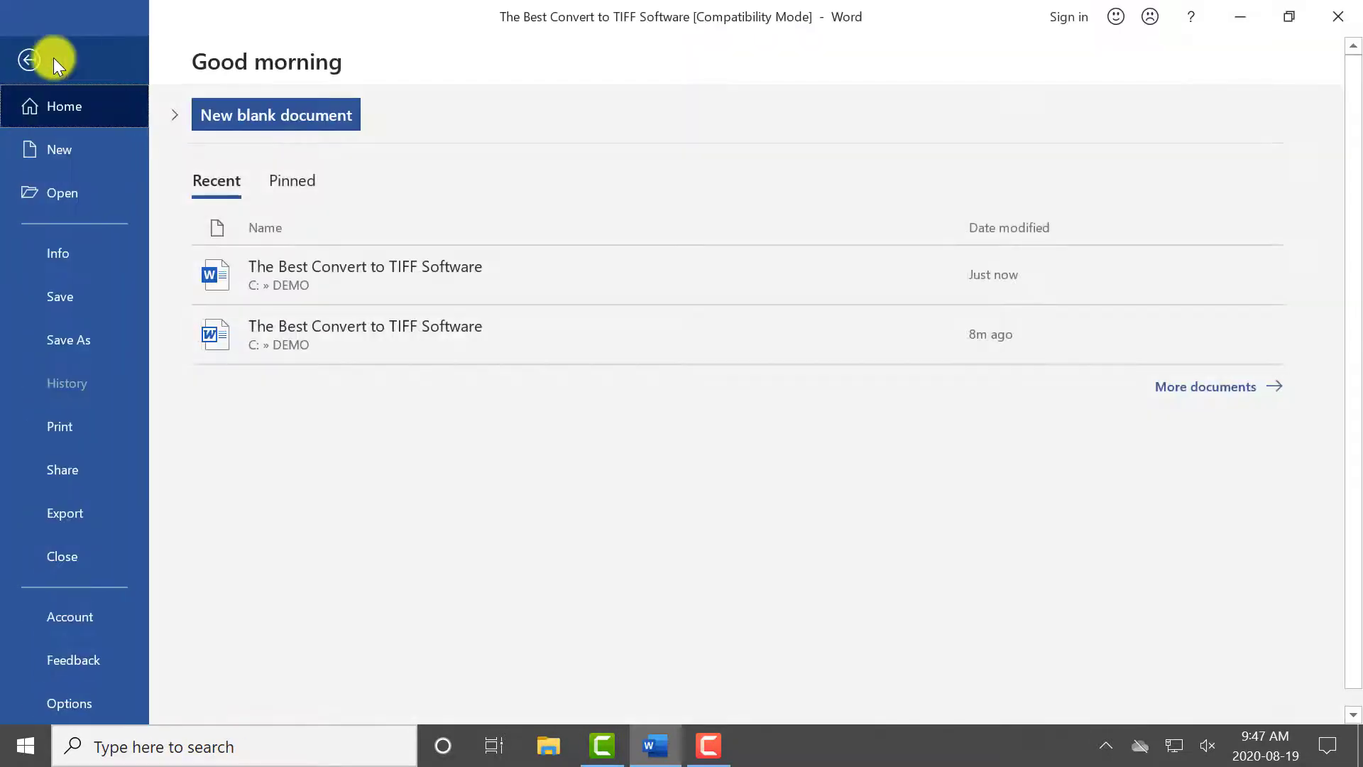
{"action": "left_click", "coordinate": [83, 424]}
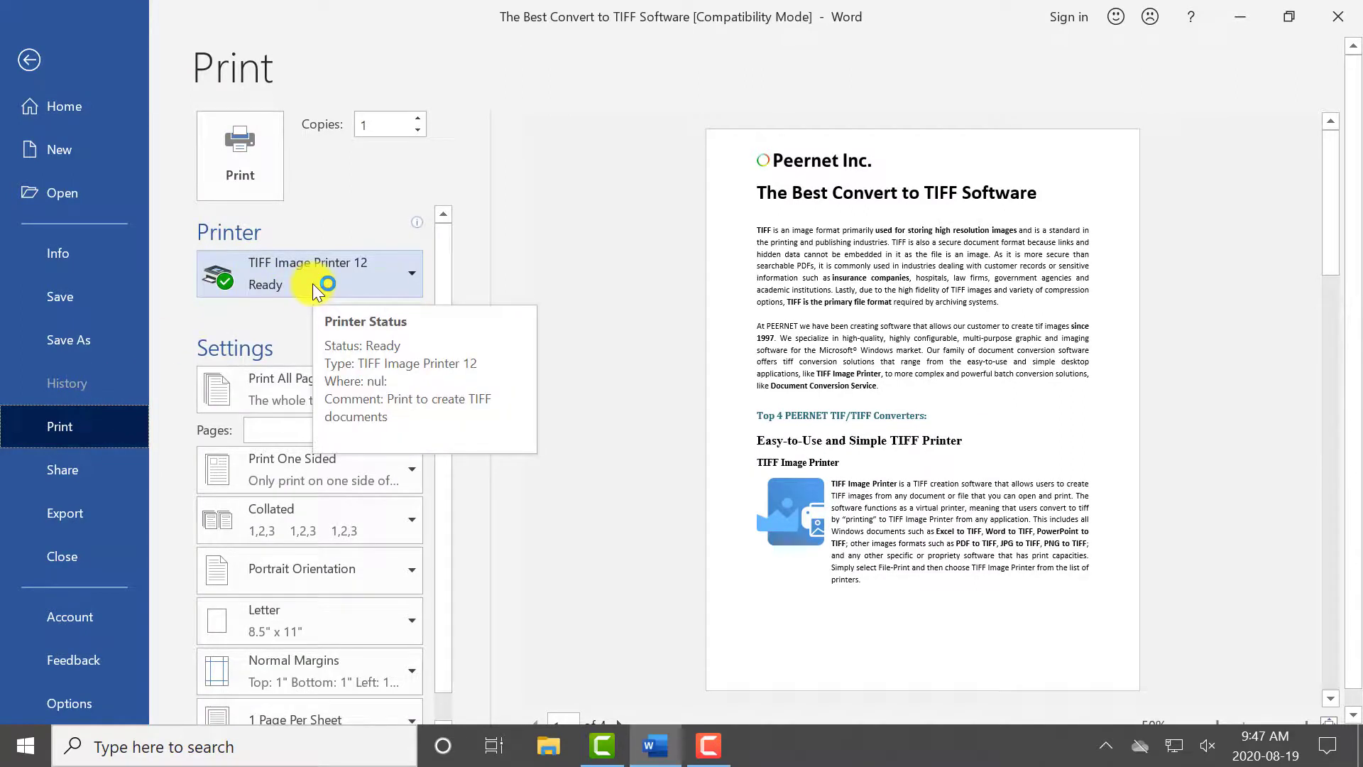
{"action": "left_click", "coordinate": [269, 184]}
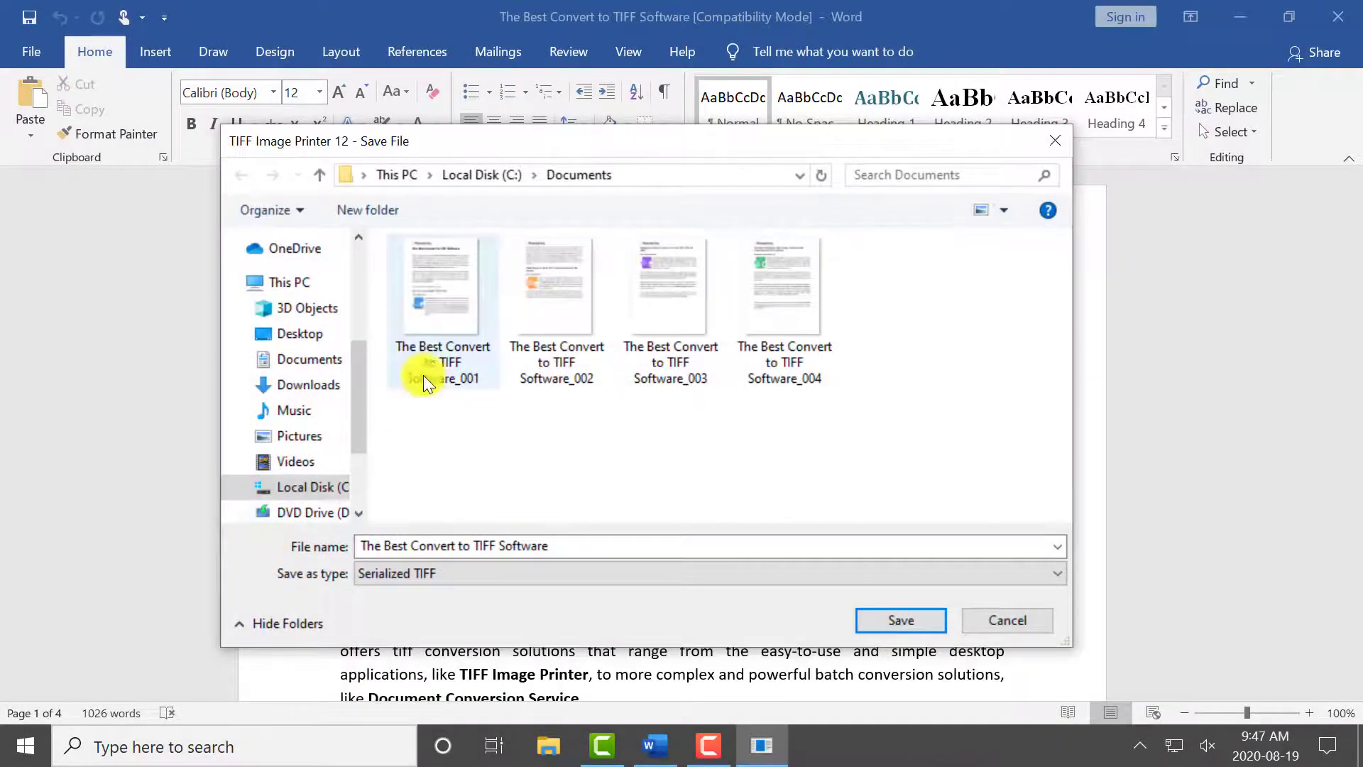
{"action": "left_click", "coordinate": [594, 551]}
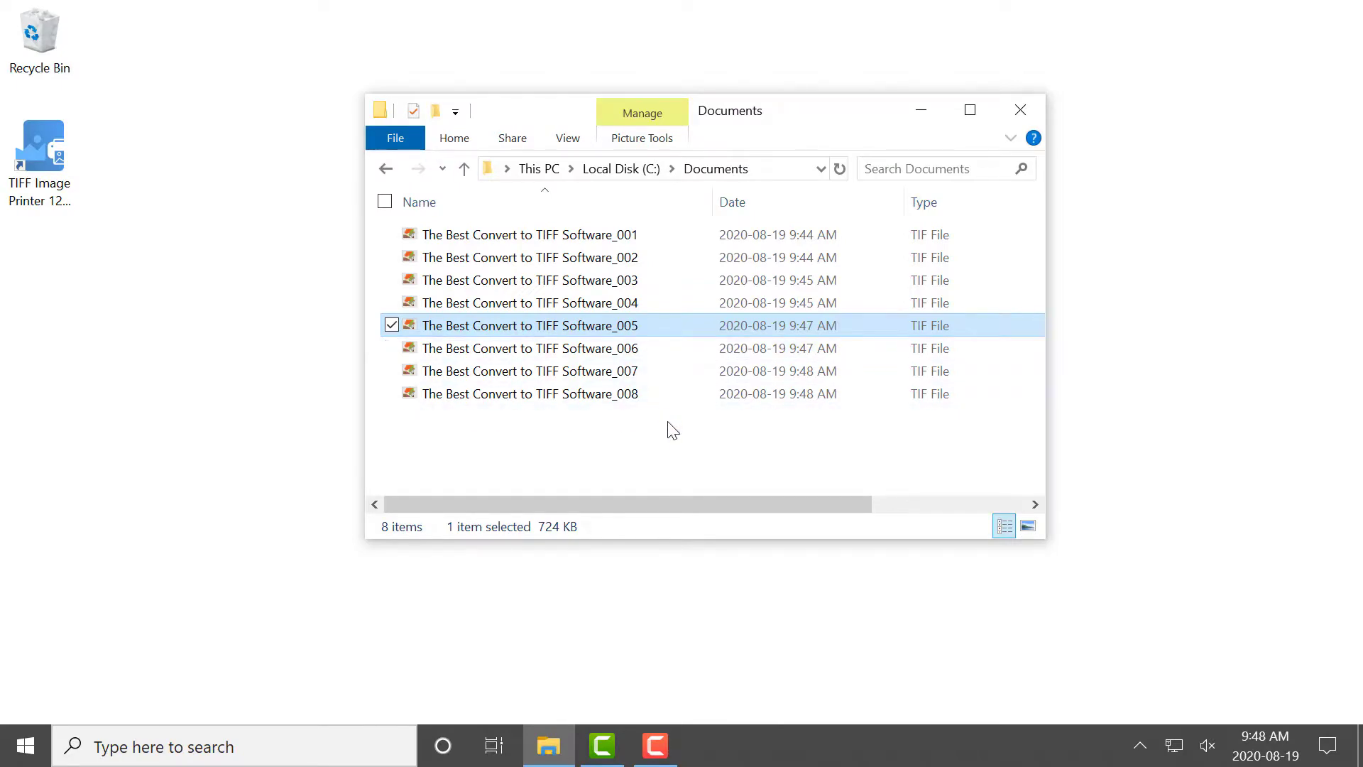
{"action": "left_click", "coordinate": [674, 440]}
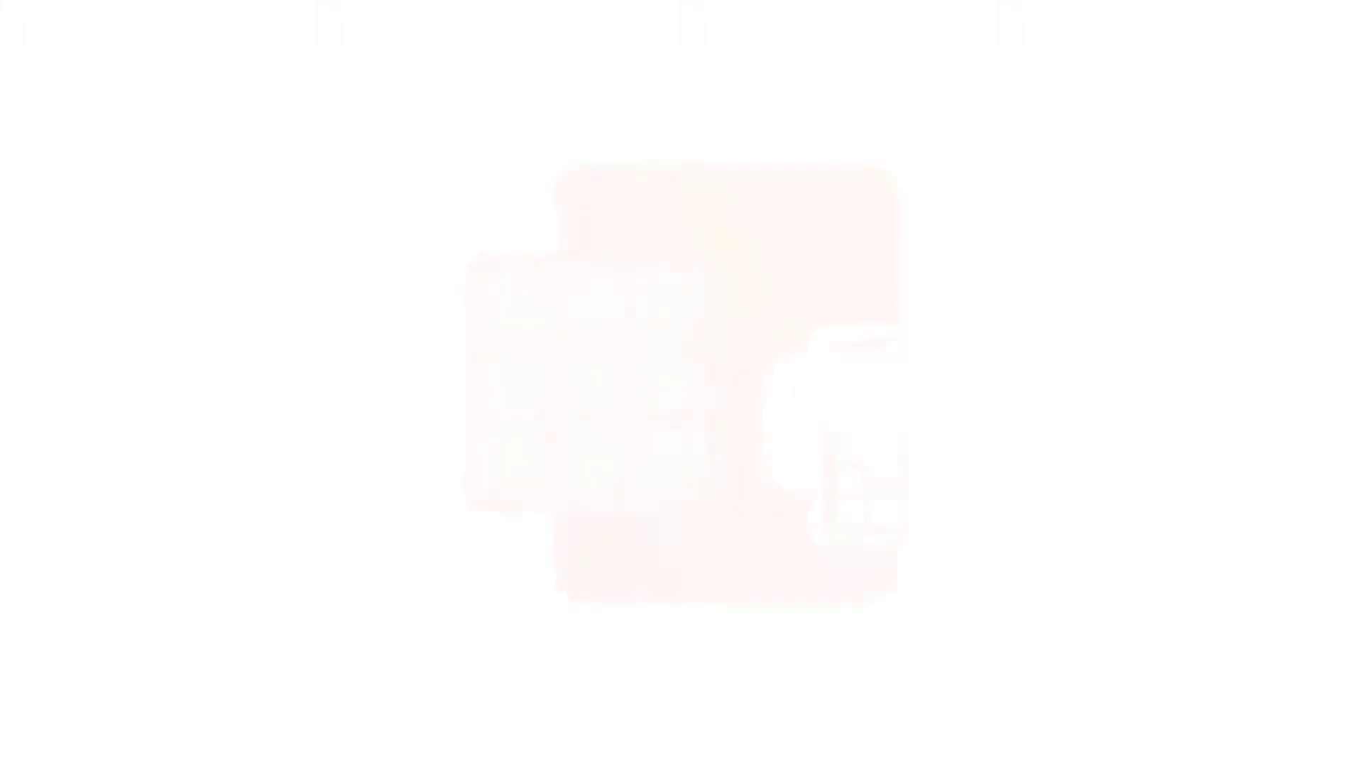